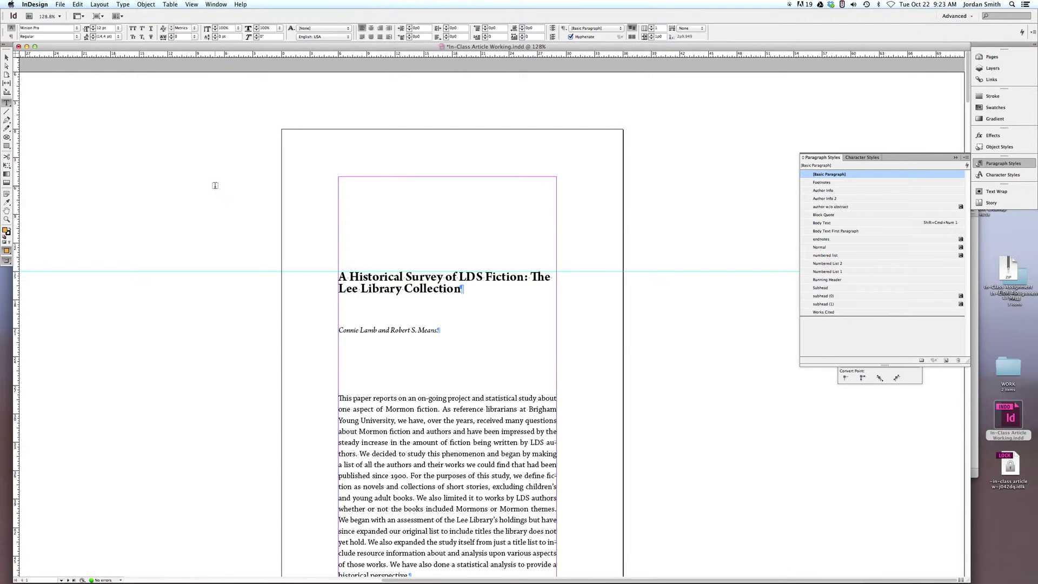
Step: Scroll down the article with the Selection tool and select the Discussion text frame
scroll(215, 186, down, 10)
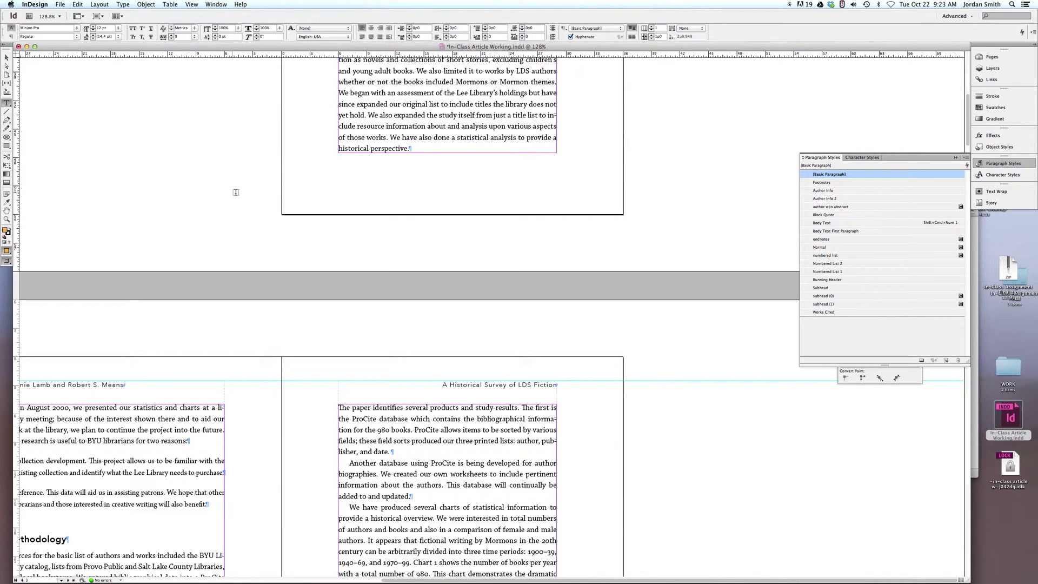
scroll(236, 192, left, 3)
scroll(238, 190, down, 12)
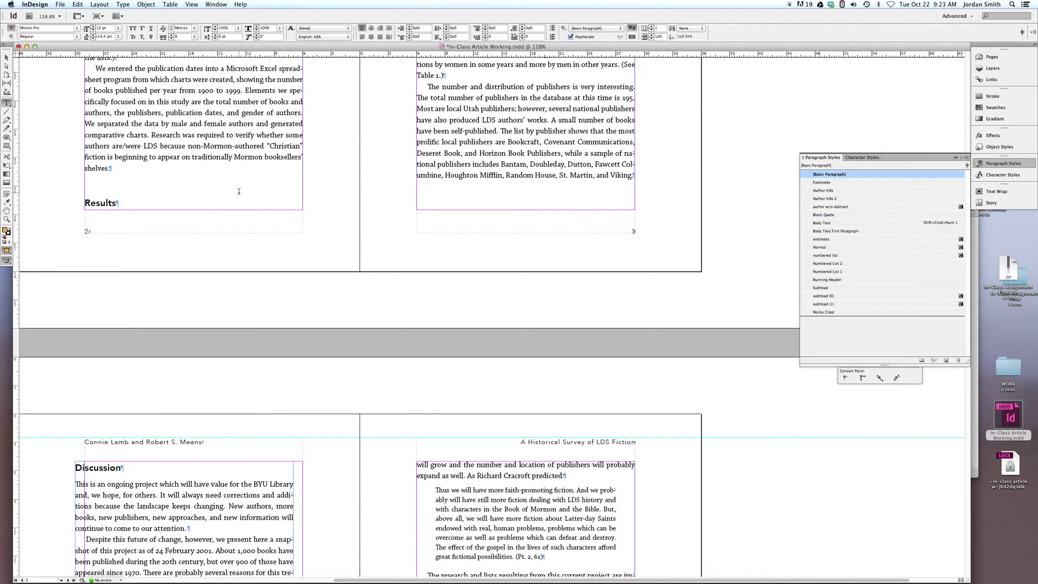
scroll(239, 191, down, 4)
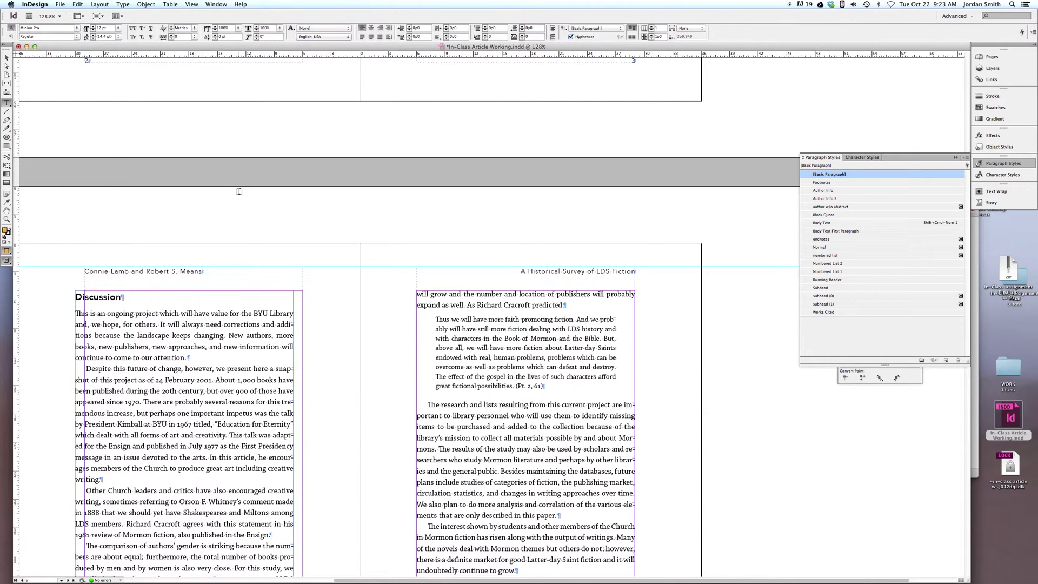
click(6, 58)
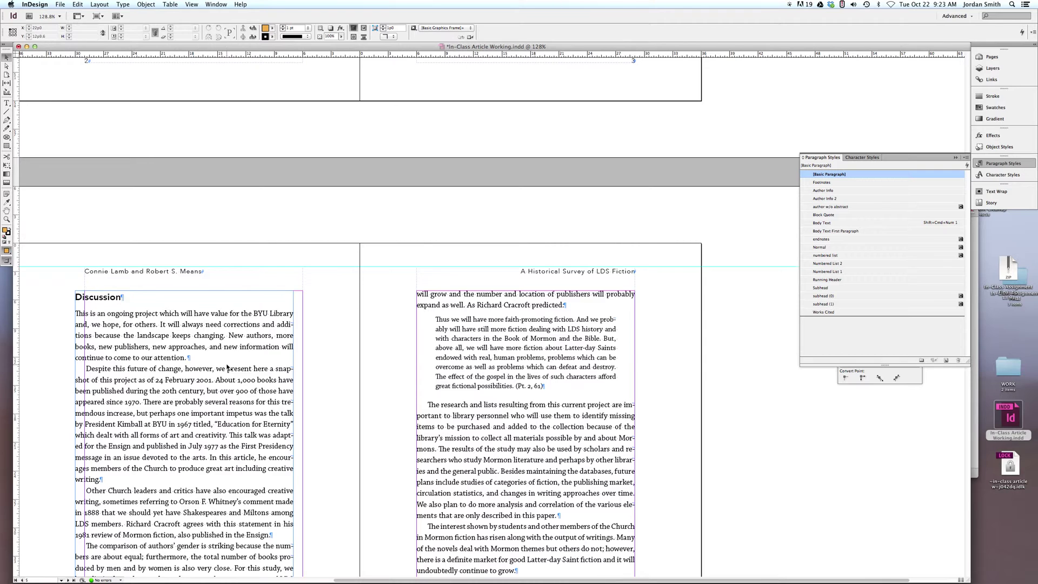
scroll(227, 367, down, 2)
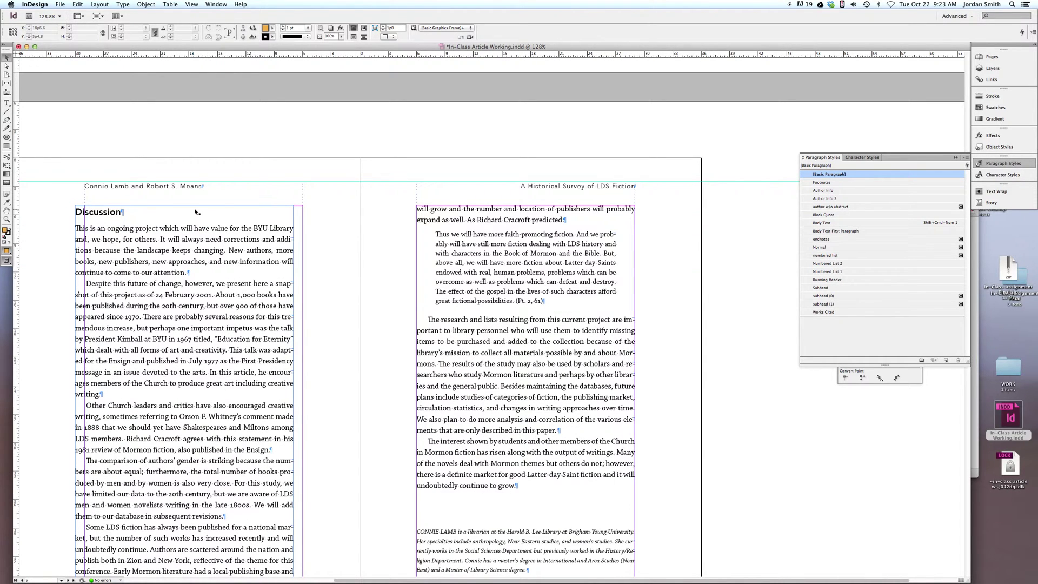
drag(161, 233, 166, 234)
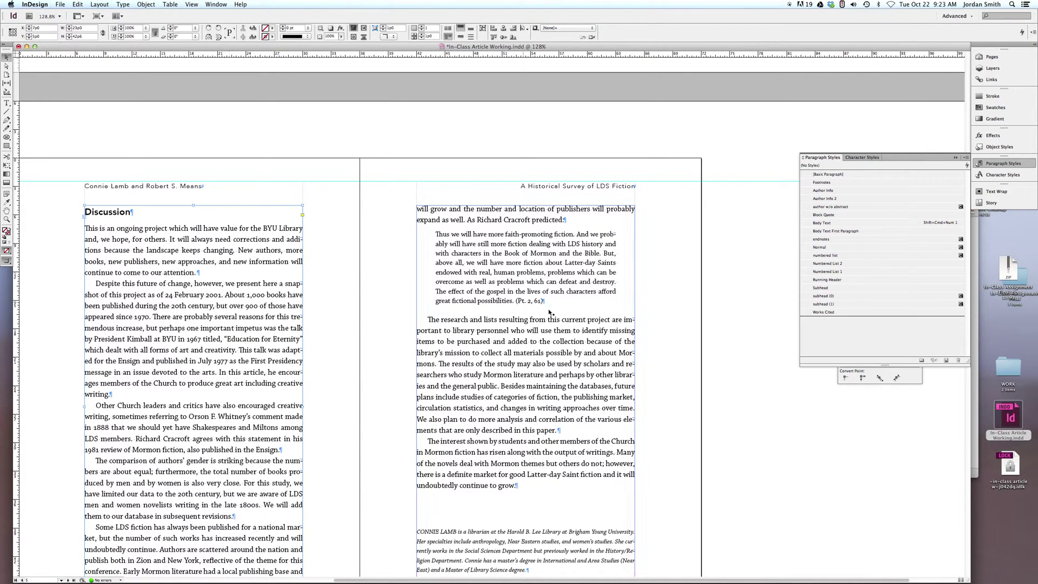
Step: Deselect the frame and settle on the page 4–5 spread showing the author bios
click(775, 417)
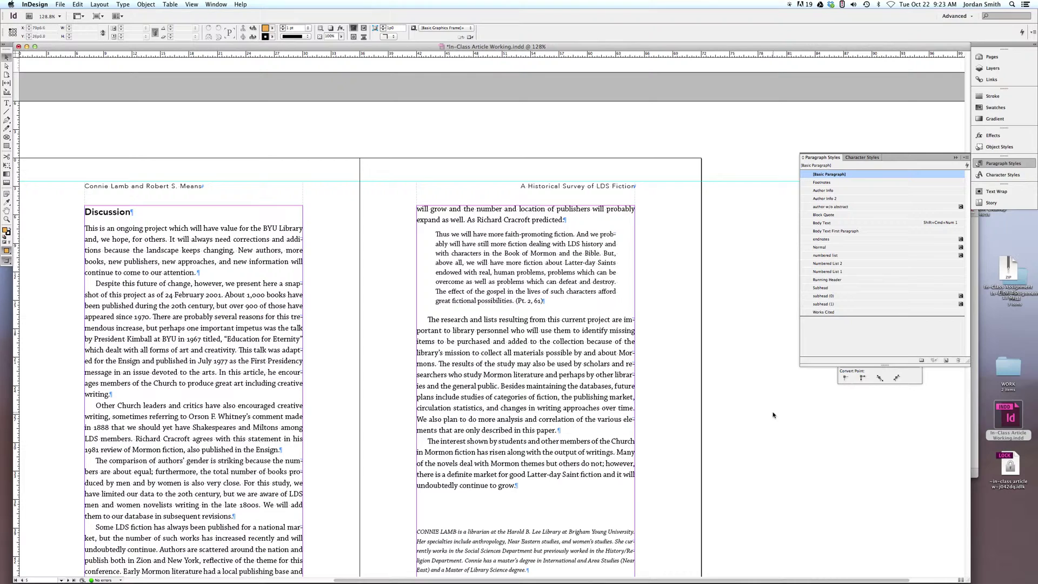
scroll(741, 401, left, 6)
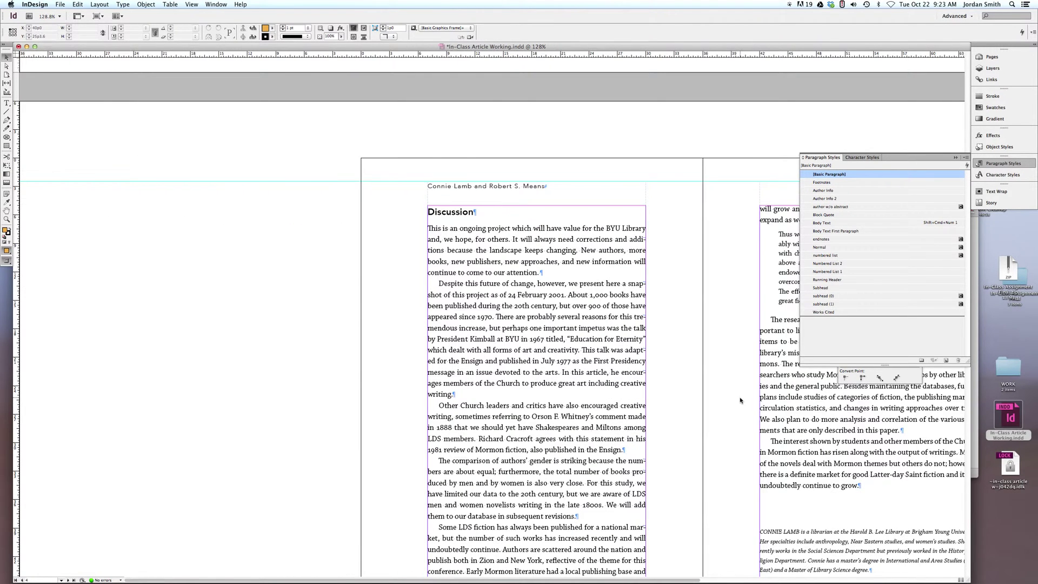
scroll(742, 401, right, 7)
scroll(742, 400, left, 7)
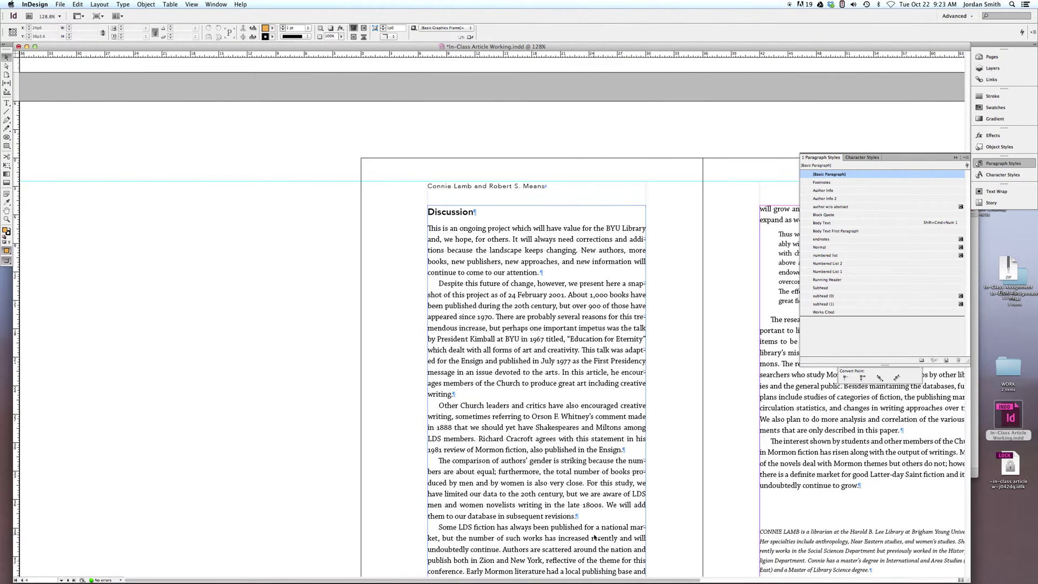
scroll(591, 580, right, 8)
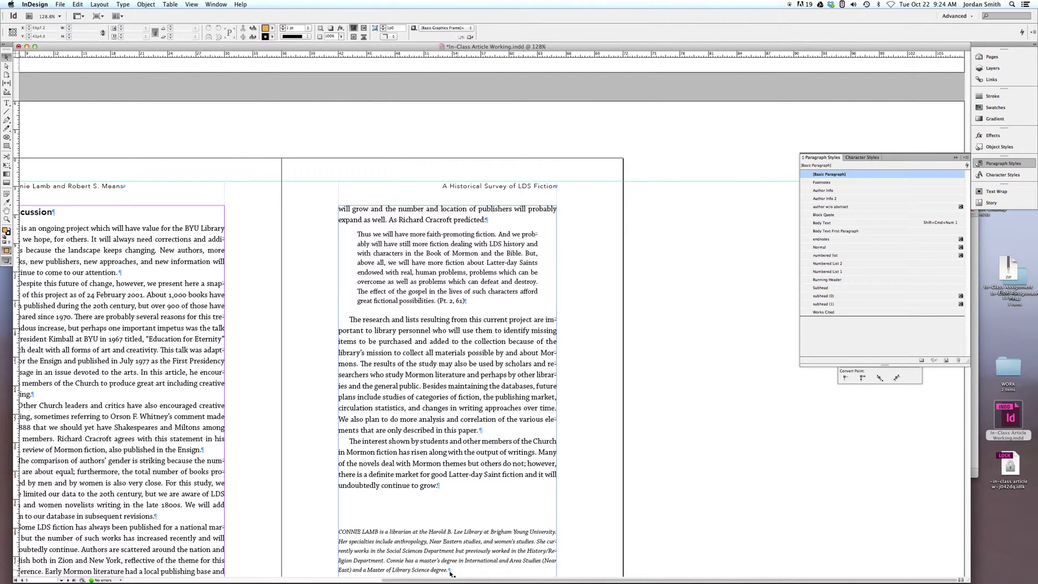
scroll(436, 580, left, 3)
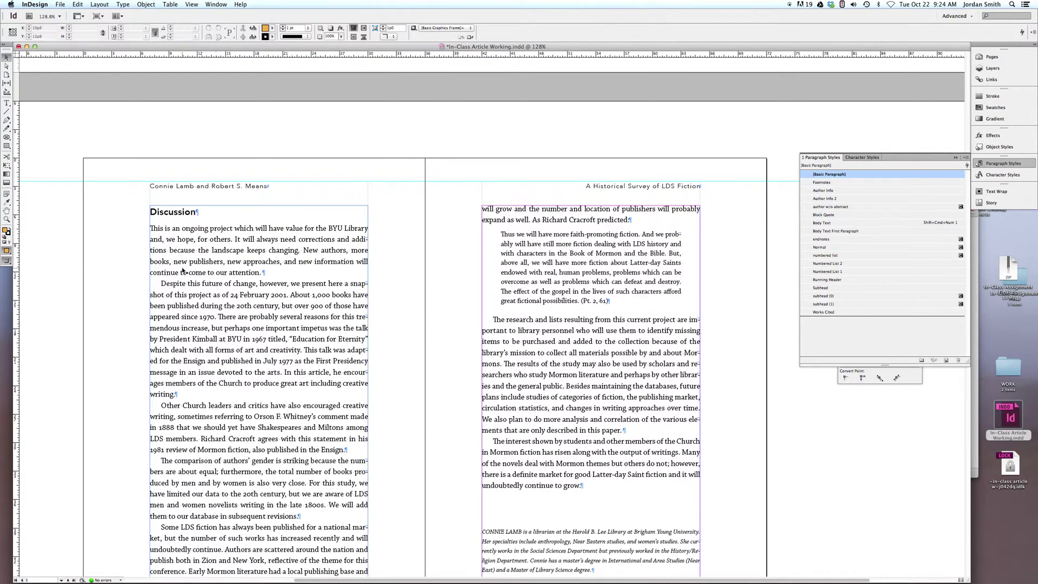
scroll(201, 244, down, 3)
scroll(201, 244, down, 4)
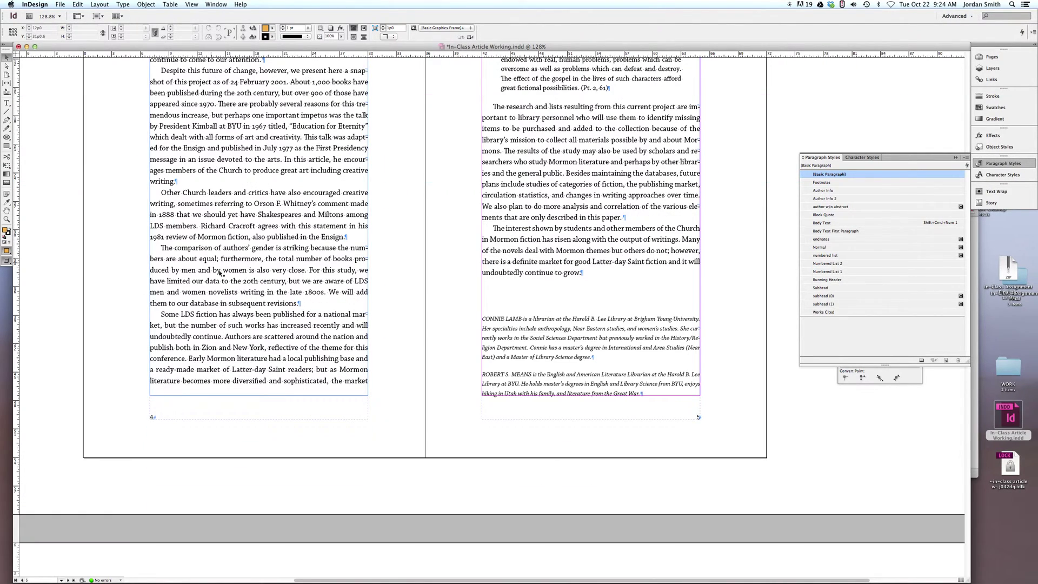
scroll(264, 342, down, 15)
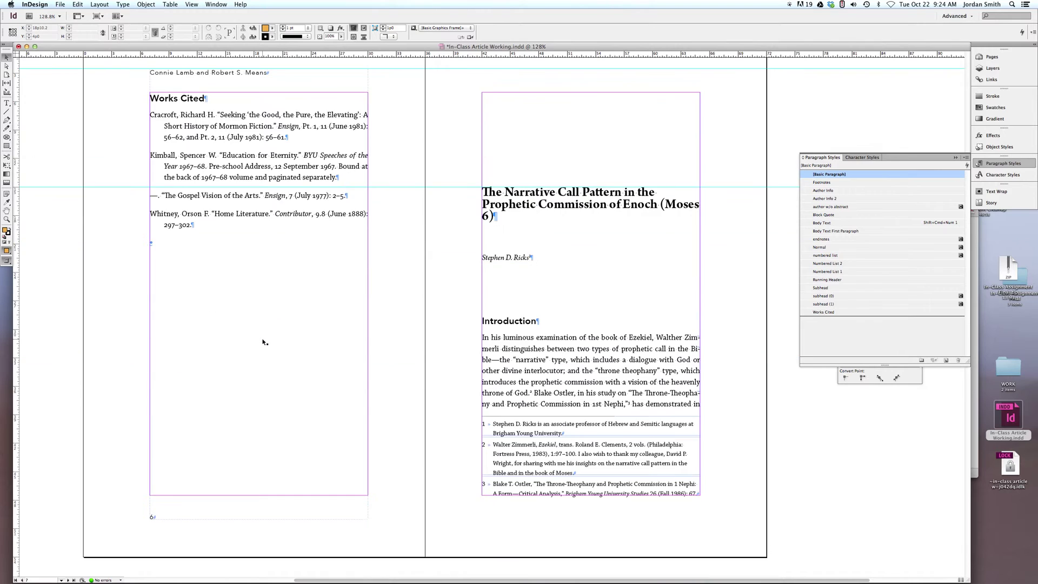
scroll(264, 341, up, 15)
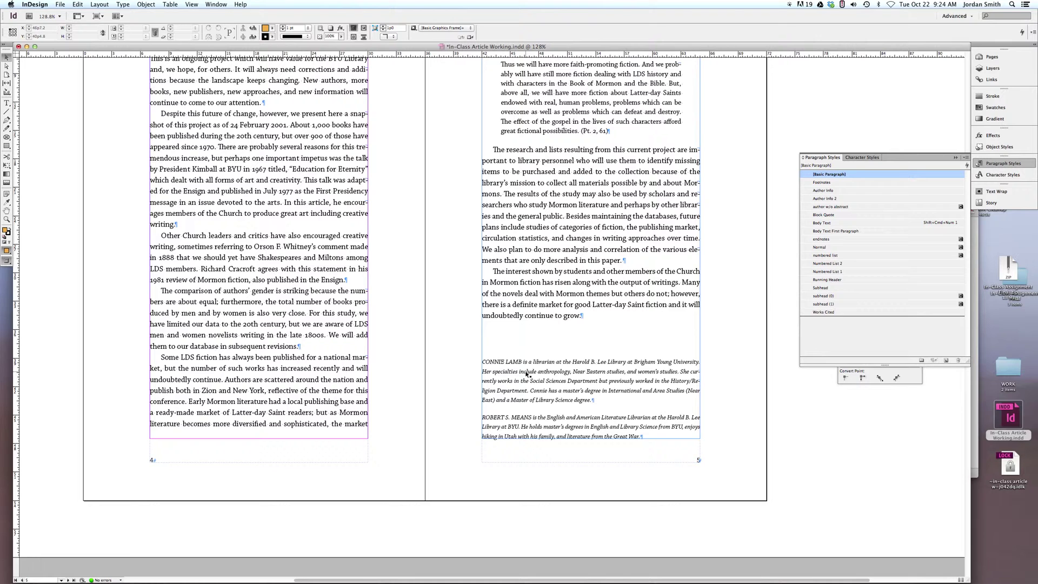
Step: Edit the bio text frame and highlight the author name opening the first bio
double_click(544, 371)
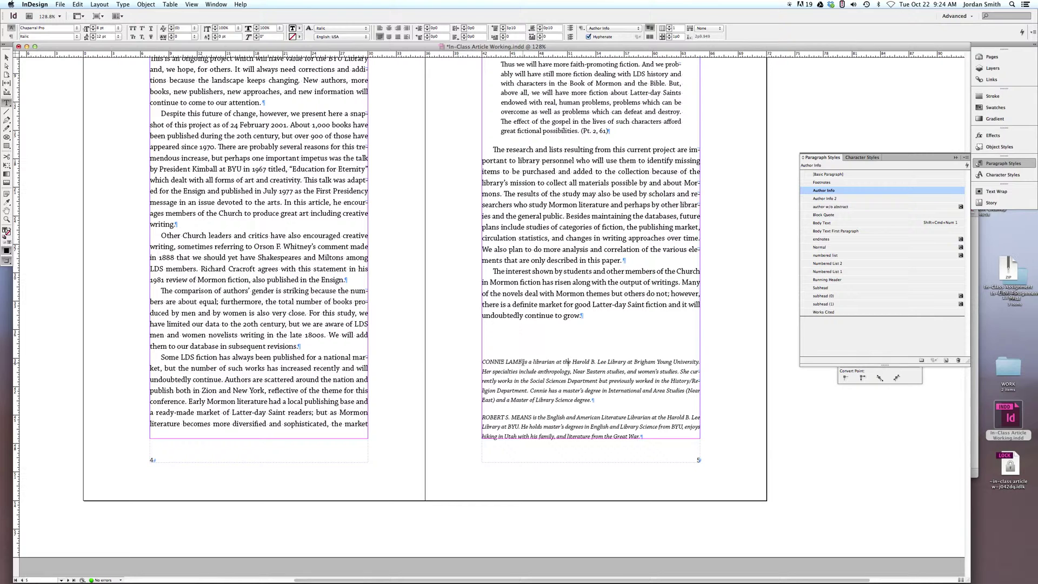
drag(521, 361, 481, 363)
drag(532, 418, 480, 417)
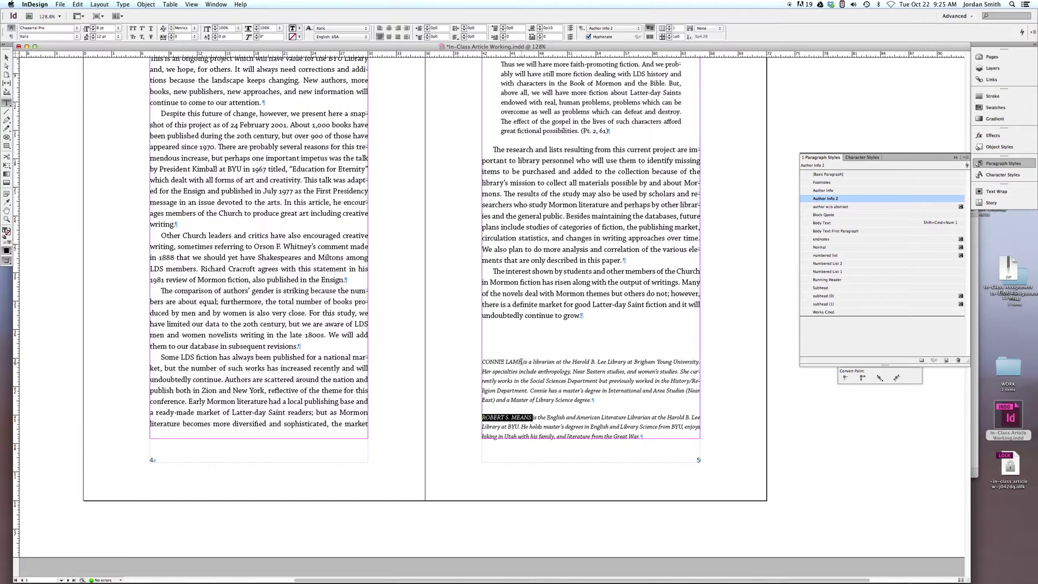
drag(521, 361, 481, 362)
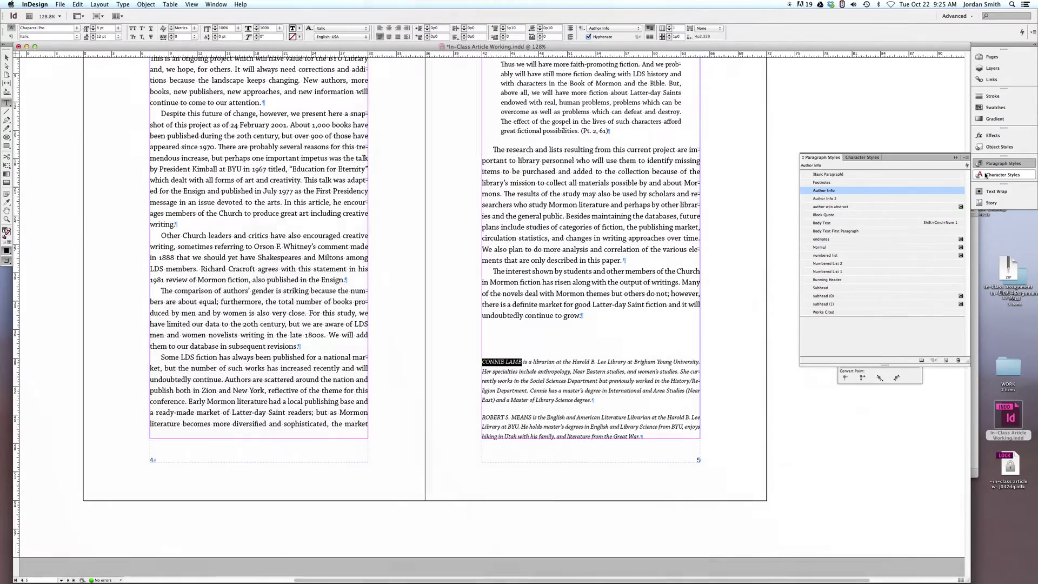
Step: Add a character style named Author Name, based on [None], showing its Basic Character Formats
click(985, 175)
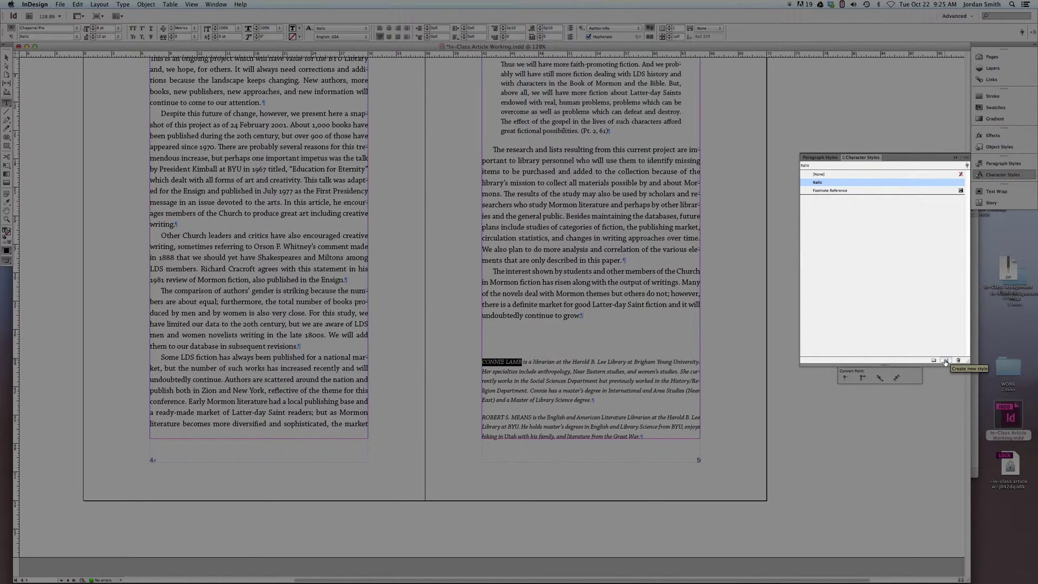
click(945, 361)
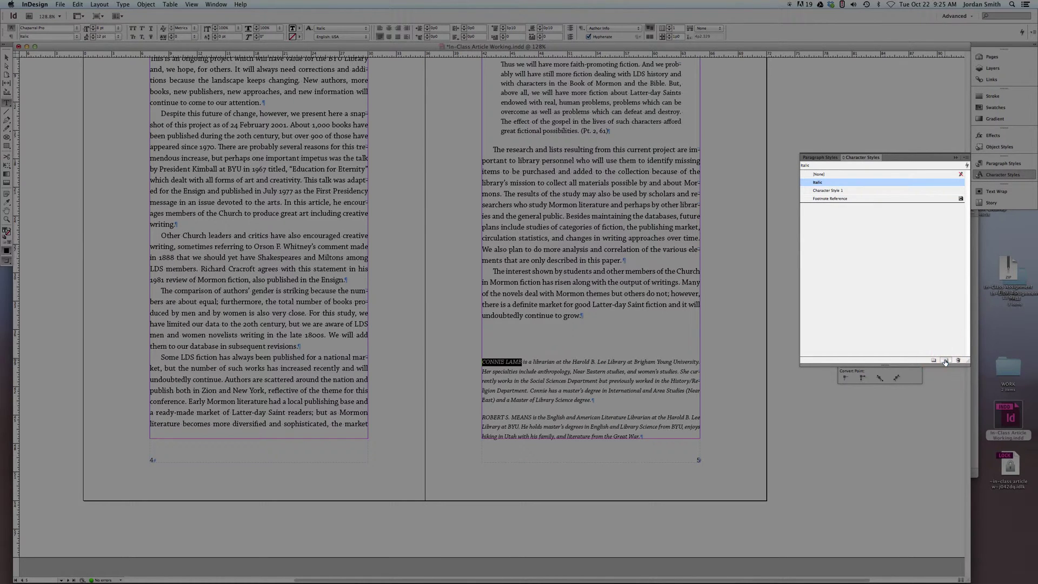
double_click(825, 191)
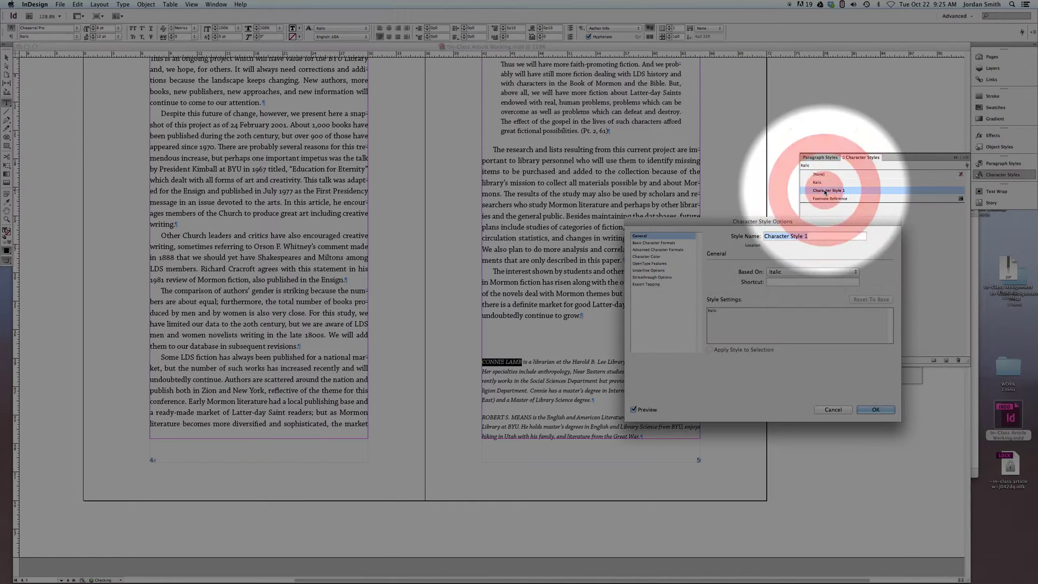
drag(776, 225, 719, 175)
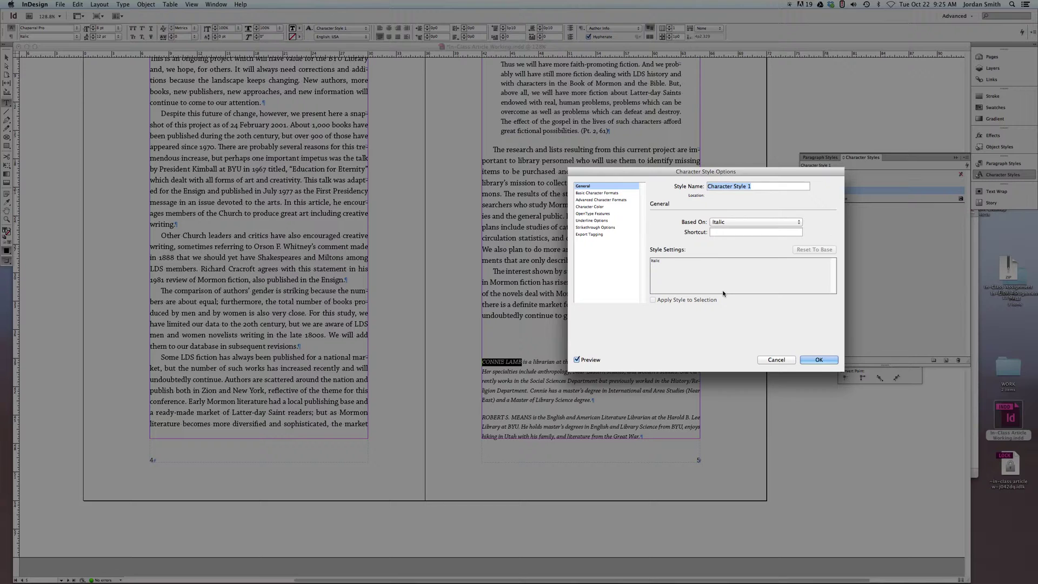
text(Author Name)
click(729, 223)
click(732, 229)
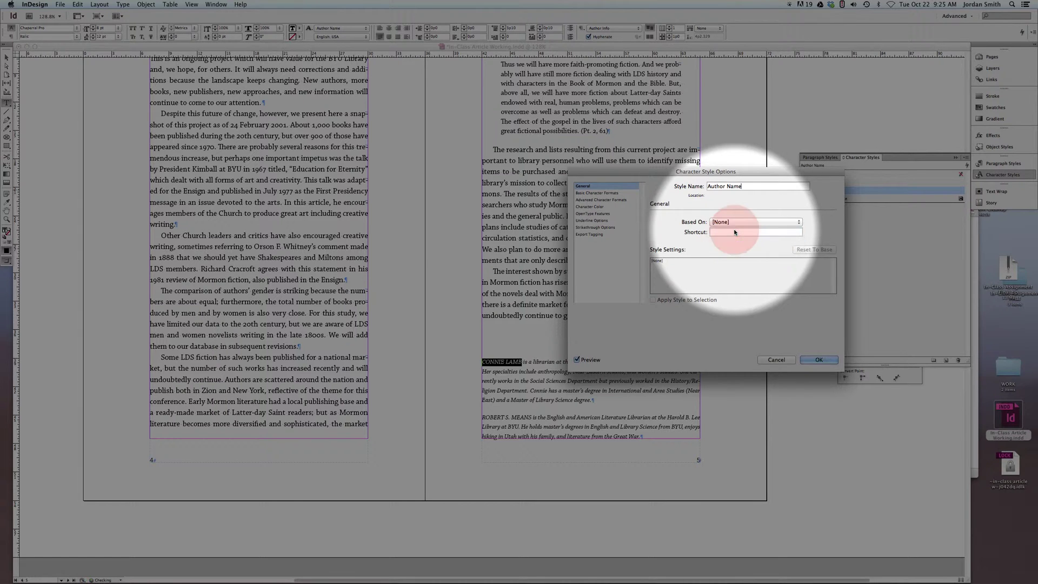
click(590, 193)
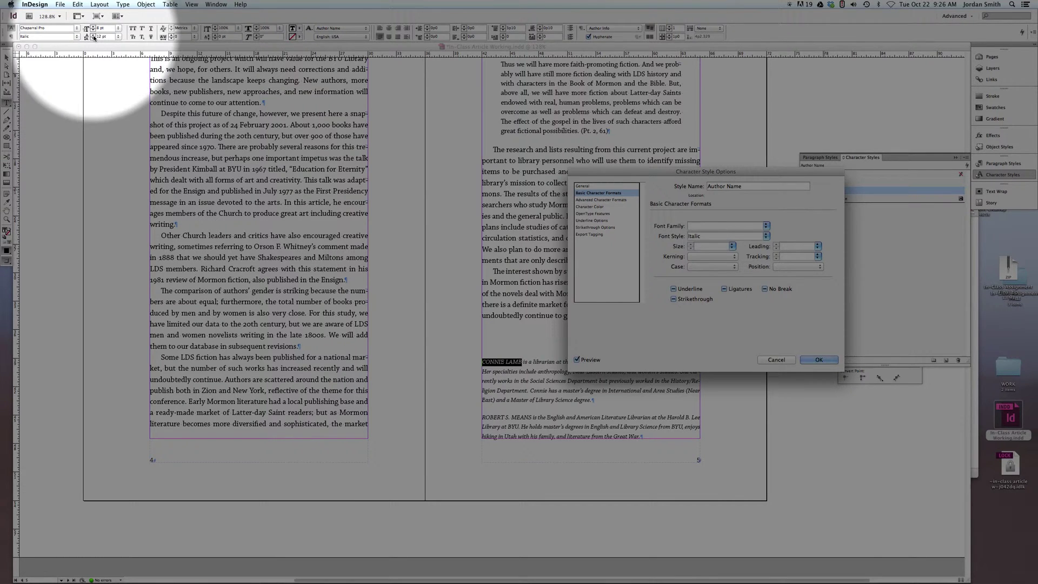
click(50, 44)
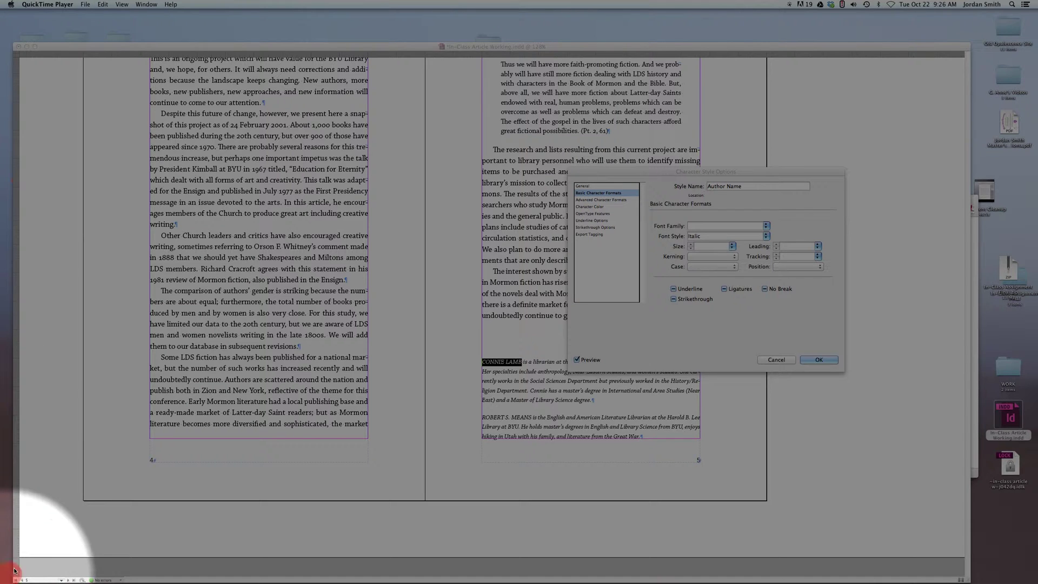
Step: Set the Author Name style's font to Avenir Oblique at 12 pt
click(102, 62)
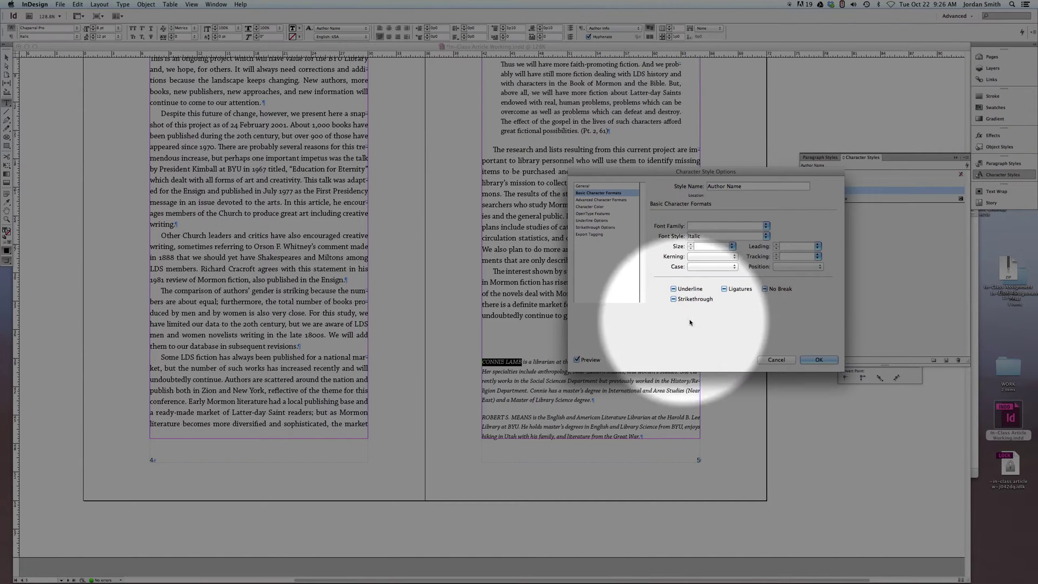
click(703, 228)
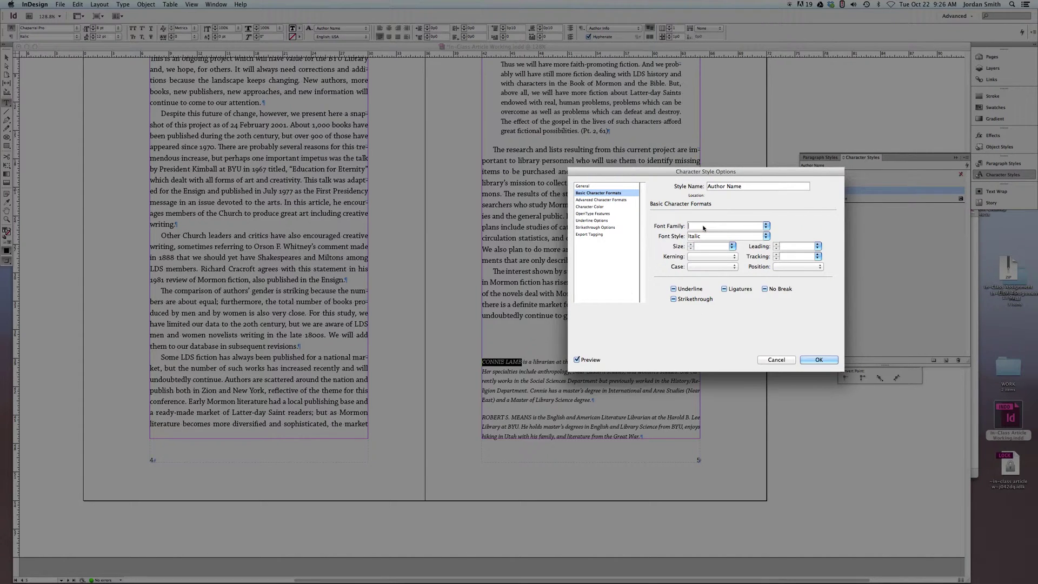
text(Aveni)
key(Tab)
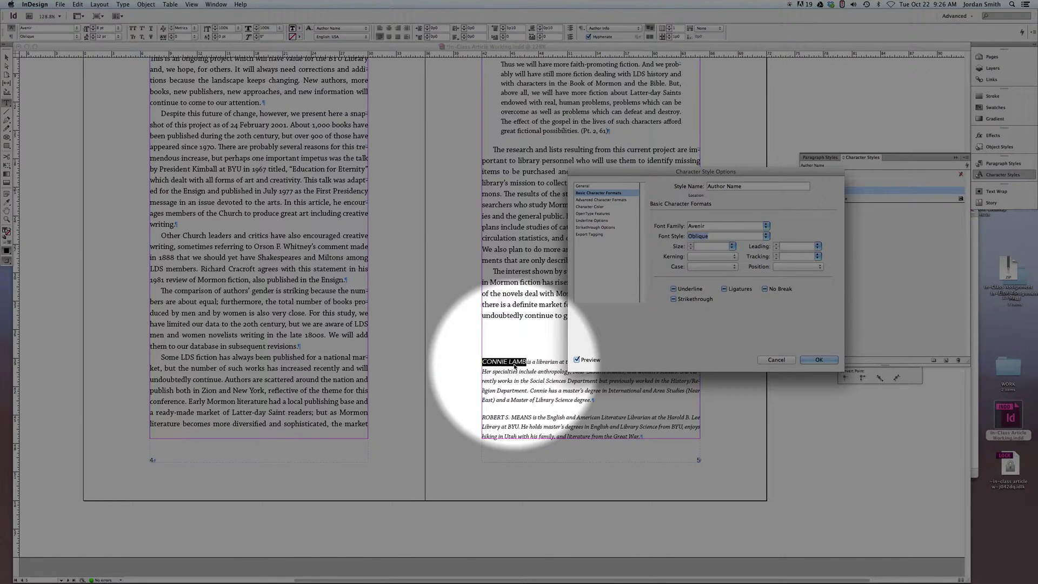
click(713, 249)
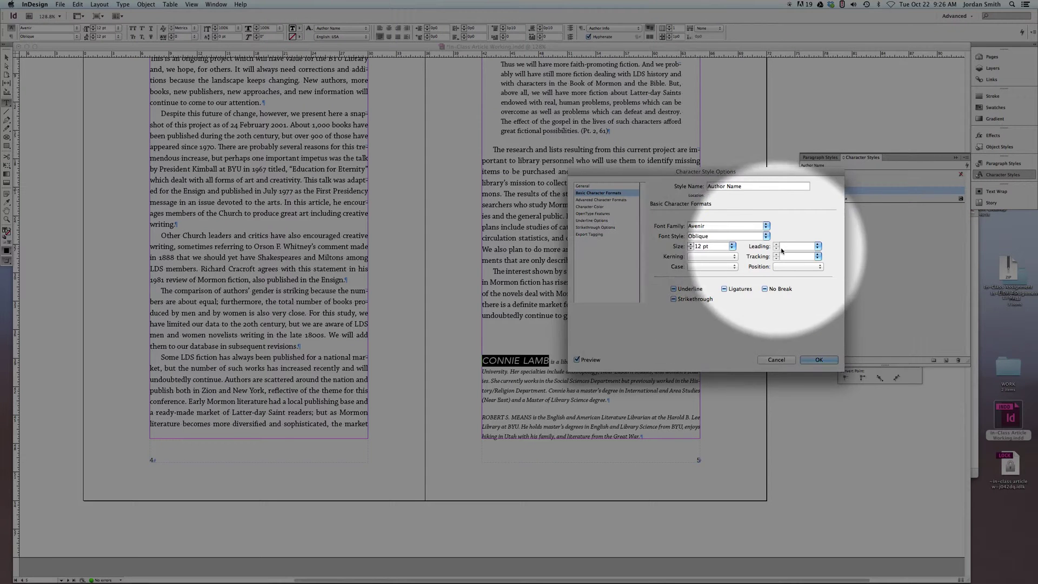
click(594, 206)
Step: Give Author Name the C=15 M=100 Y=100 K=0 red swatch, confirm, and view the red name
scroll(685, 244, down, 3)
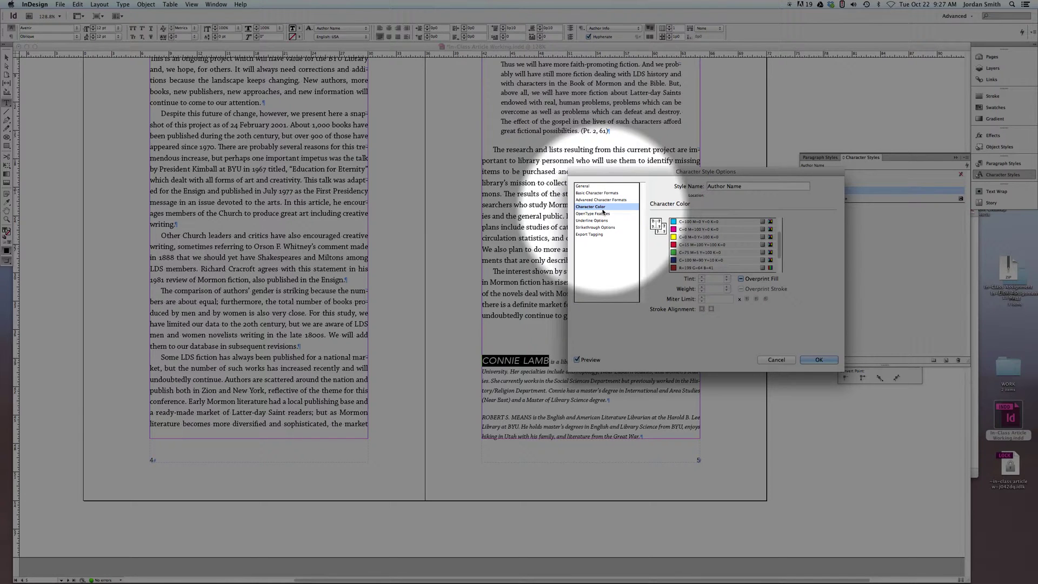
click(685, 245)
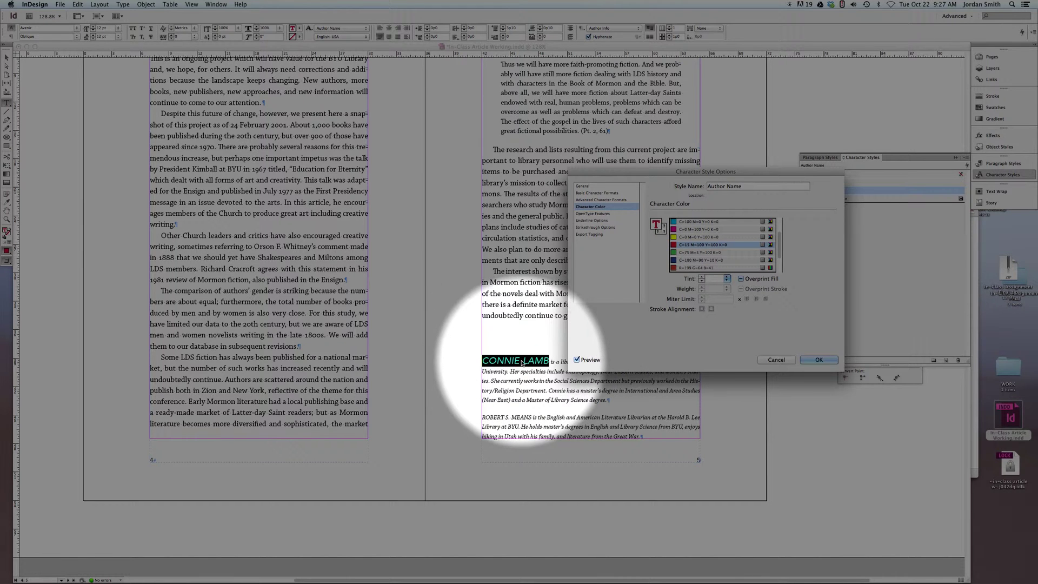
click(819, 360)
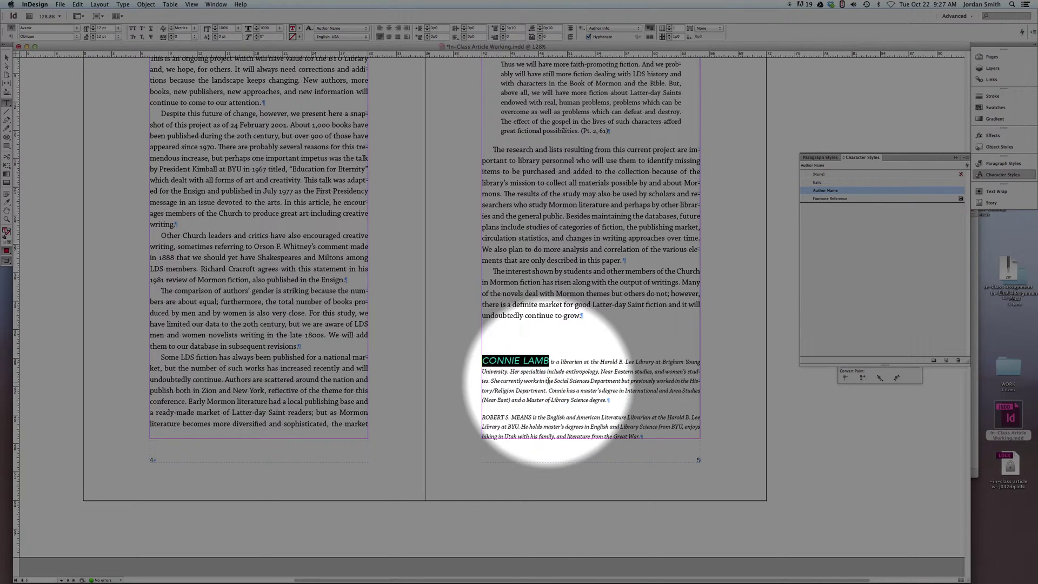
click(560, 404)
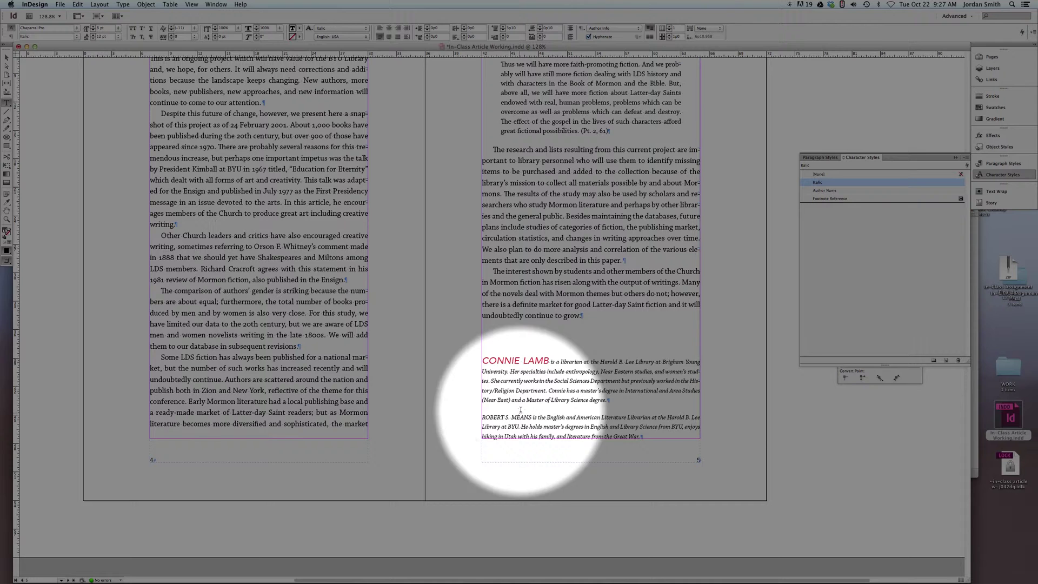
Step: Open the Author Info paragraph style's options at Drop Caps and Nested Styles
click(545, 383)
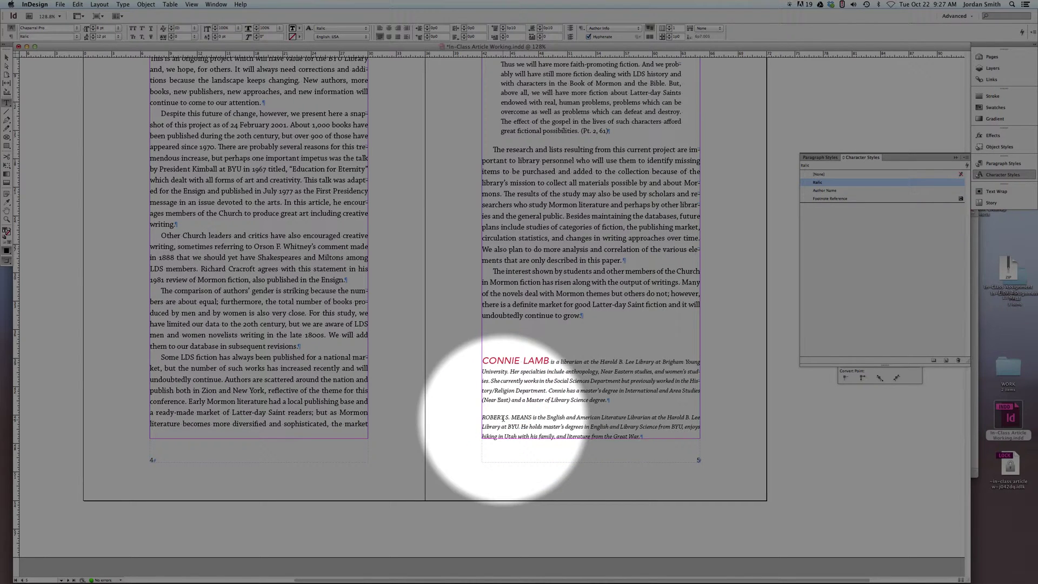
drag(531, 417, 483, 418)
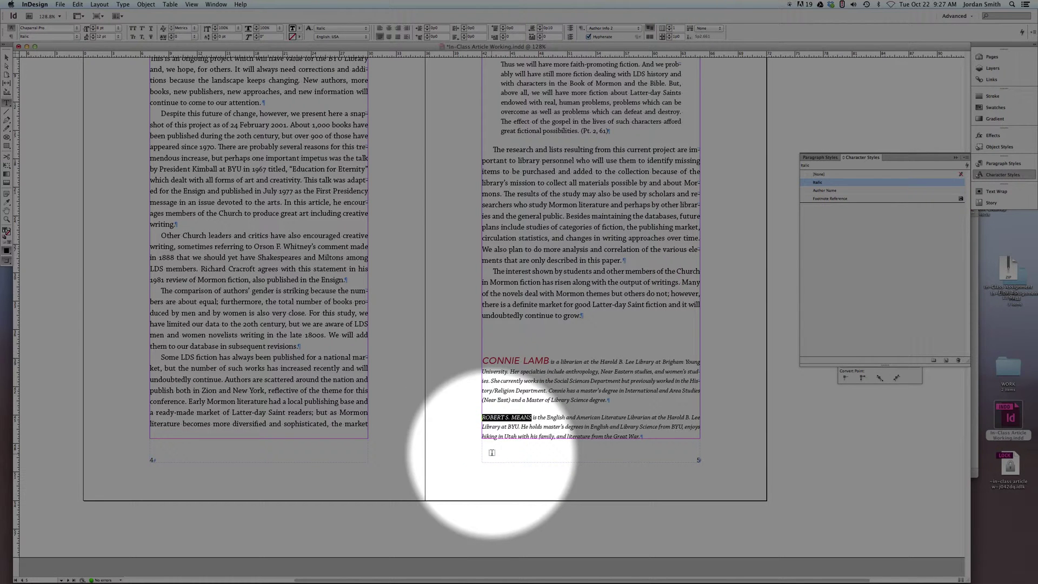
click(558, 390)
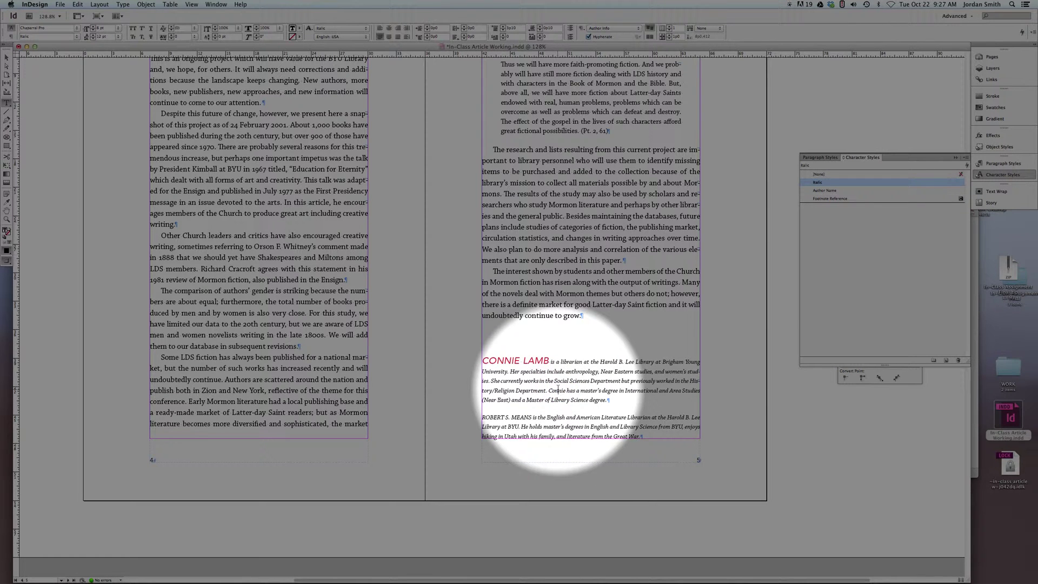
click(997, 162)
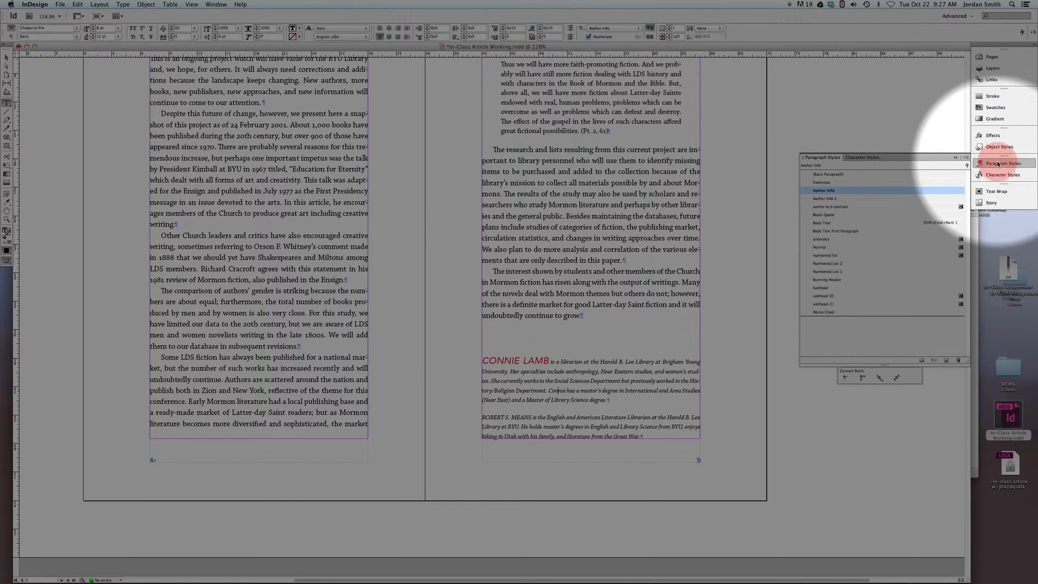
click(558, 390)
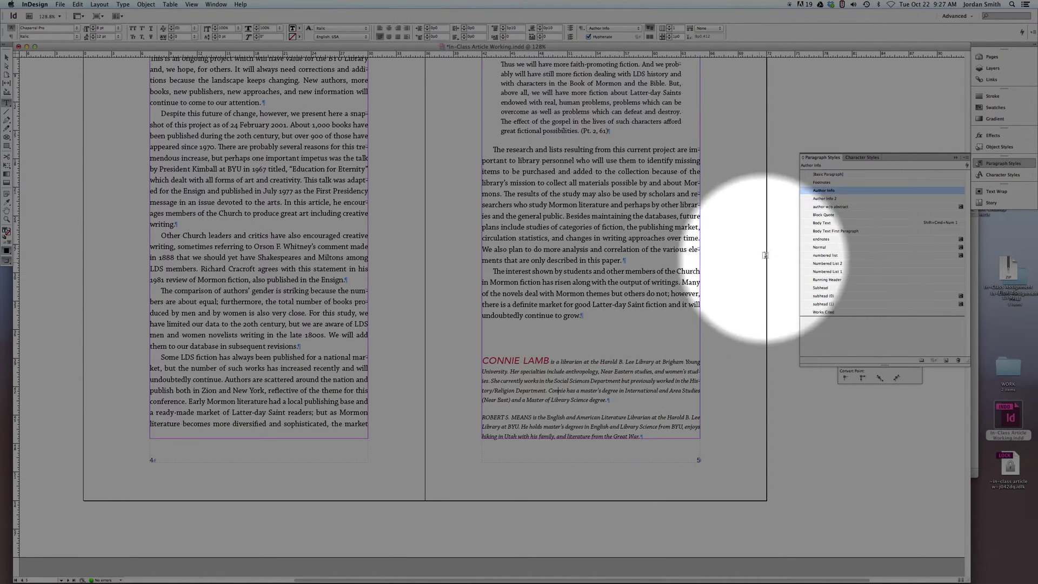
double_click(807, 189)
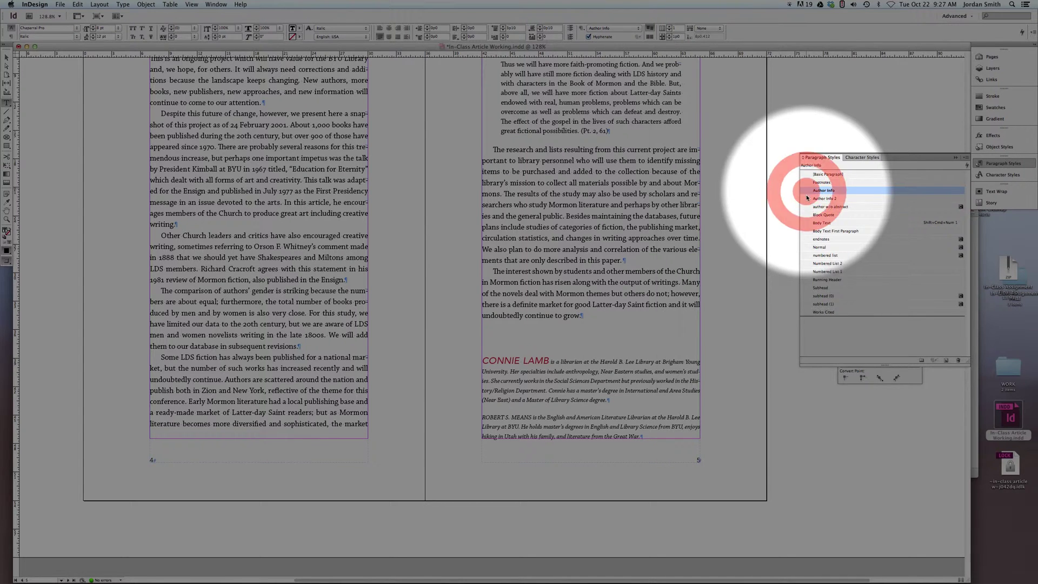
drag(771, 212, 655, 161)
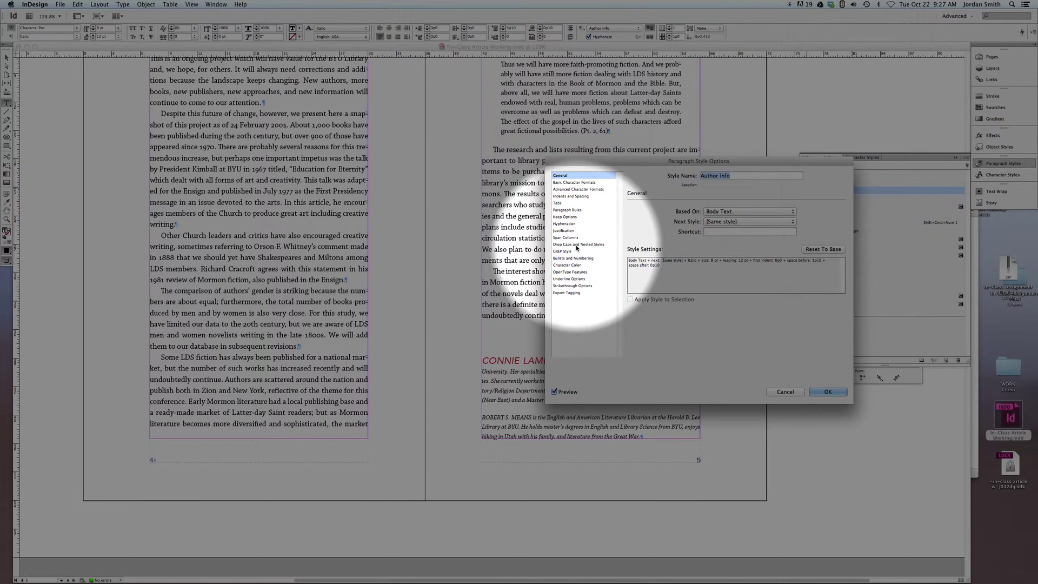
click(577, 245)
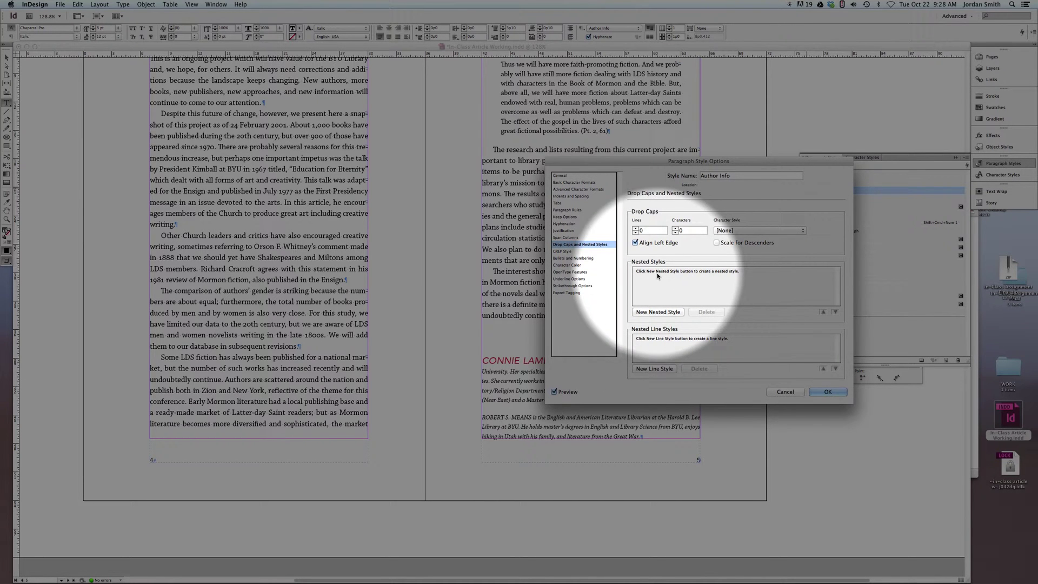
Step: Add a nested style to Author Info that applies Author Name through 1 Words
click(658, 312)
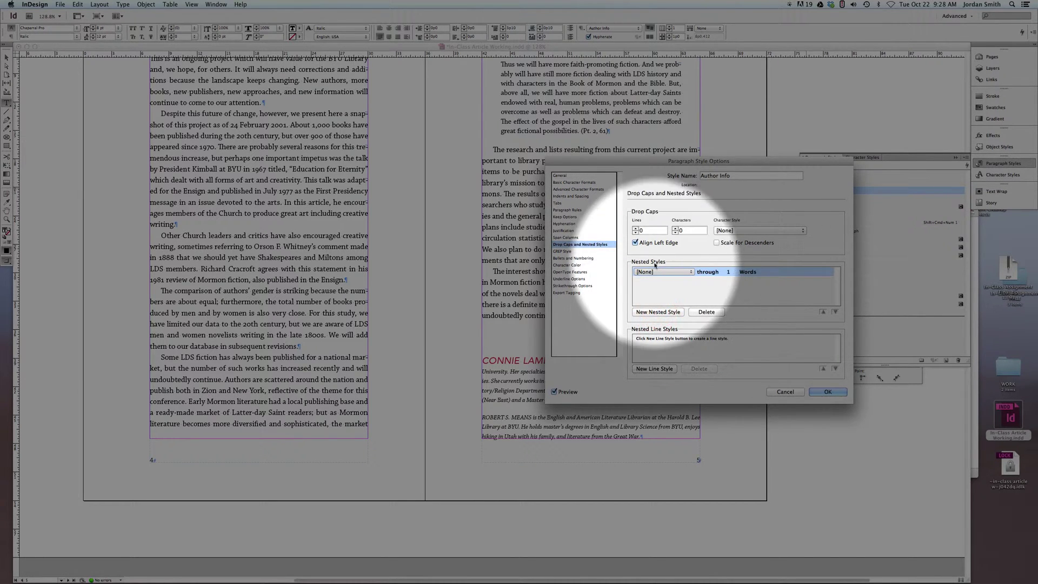
click(655, 272)
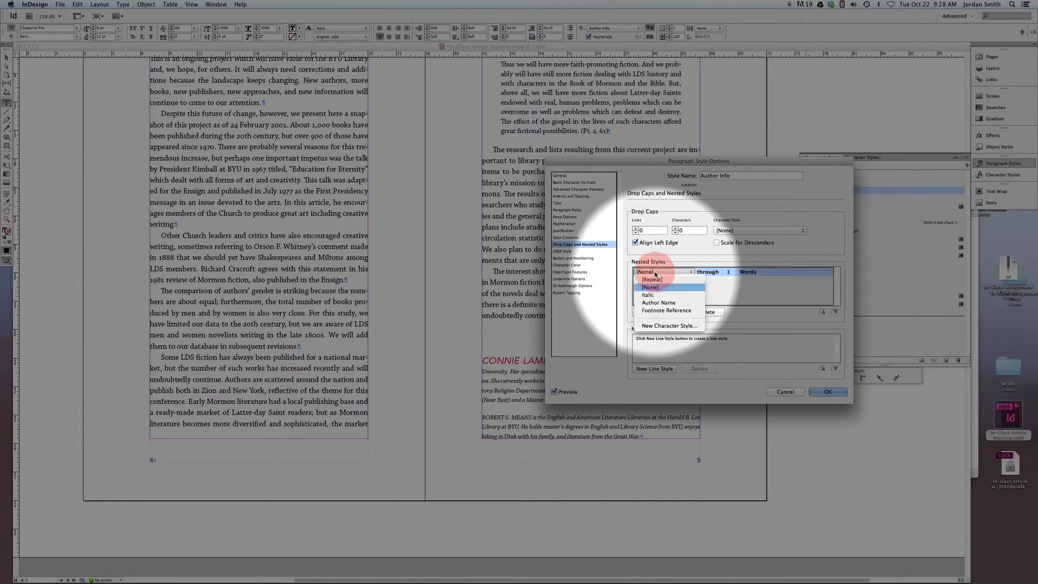
click(656, 304)
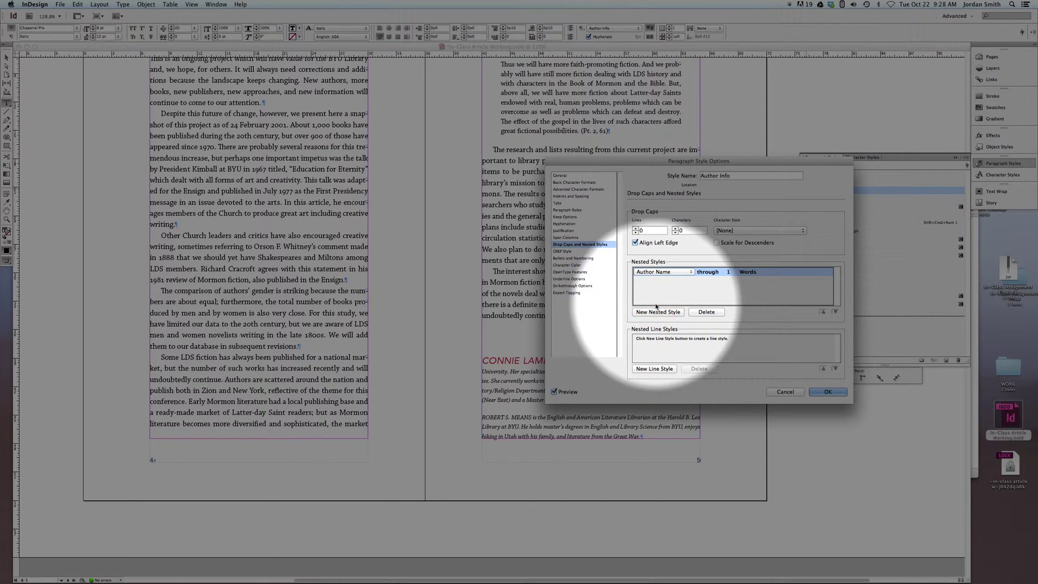
Step: Change the Author Name nested style to end through 1 End Nested Style Character and confirm
drag(654, 163, 760, 106)
click(811, 220)
click(810, 221)
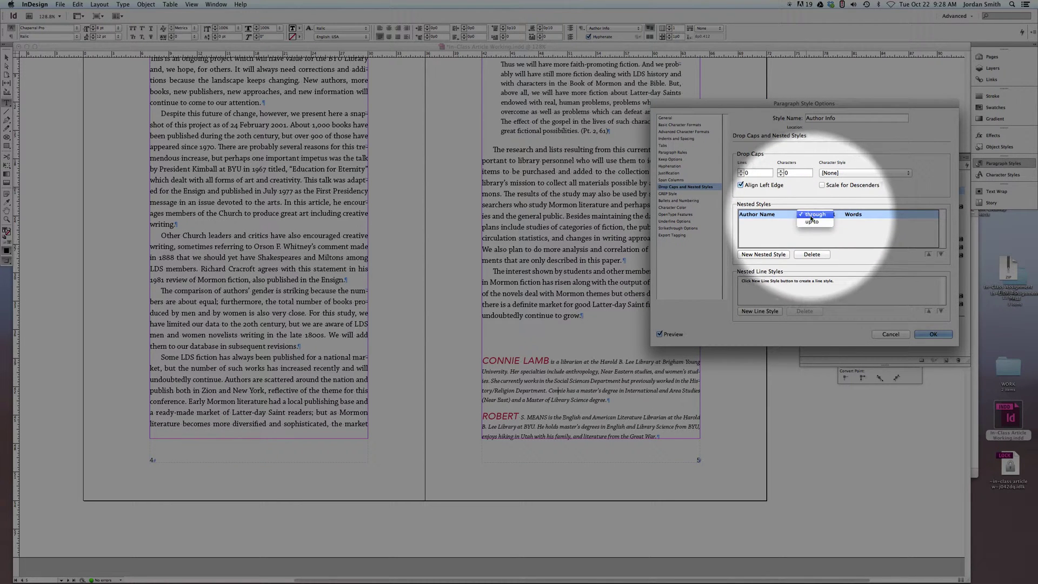
click(814, 214)
click(834, 215)
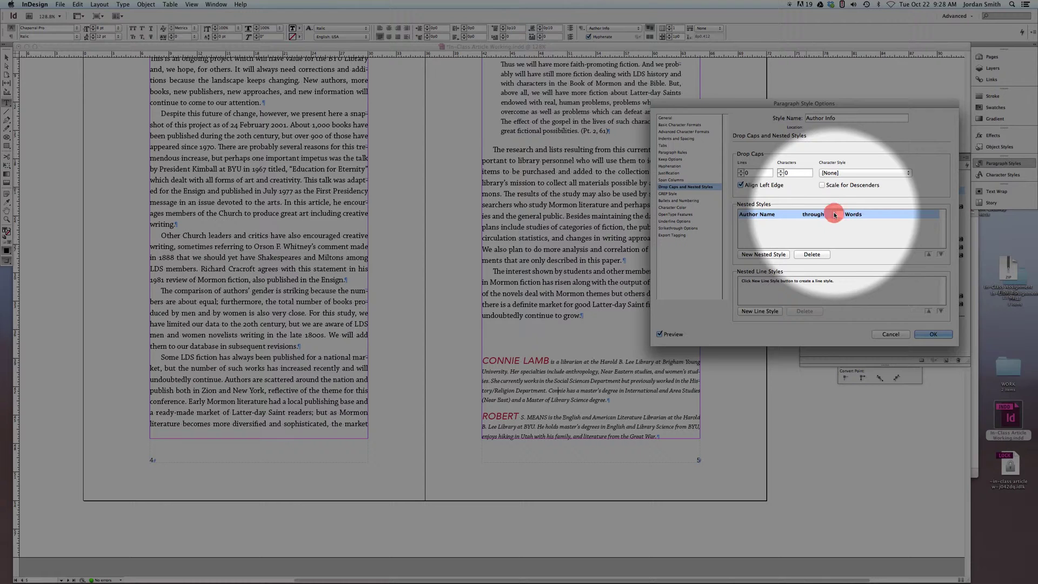
click(850, 215)
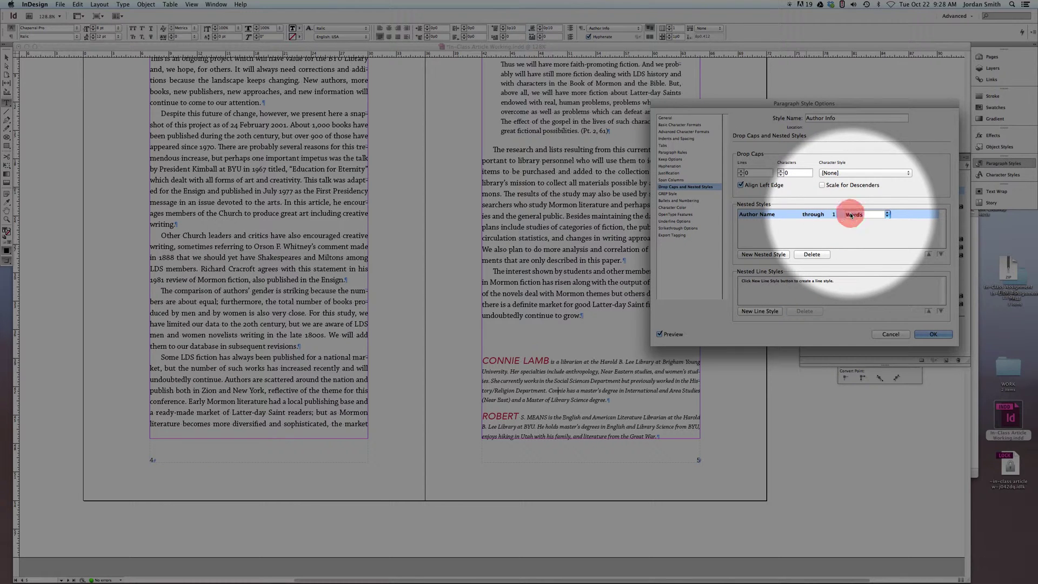
click(886, 213)
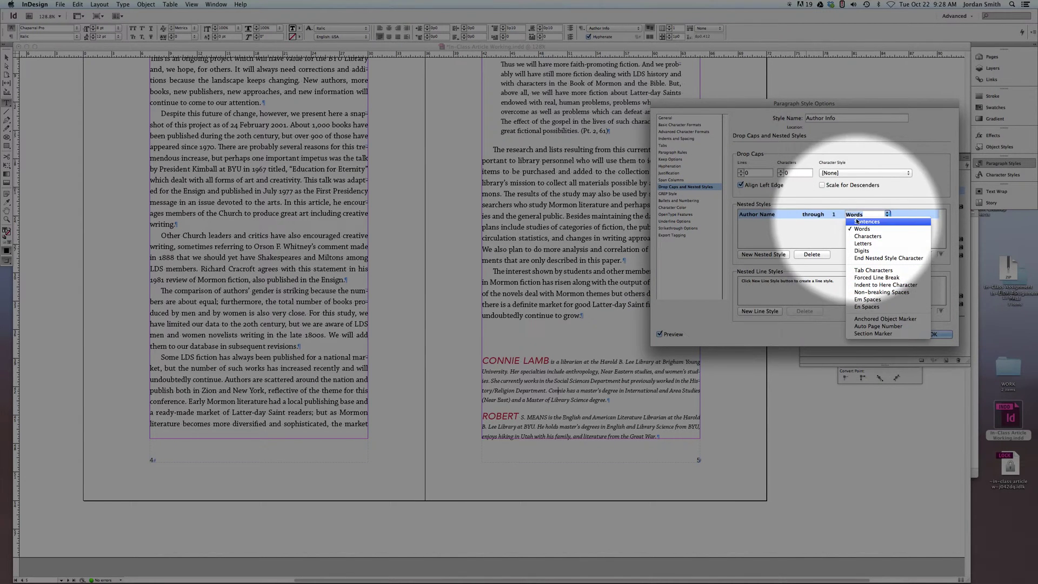
click(830, 238)
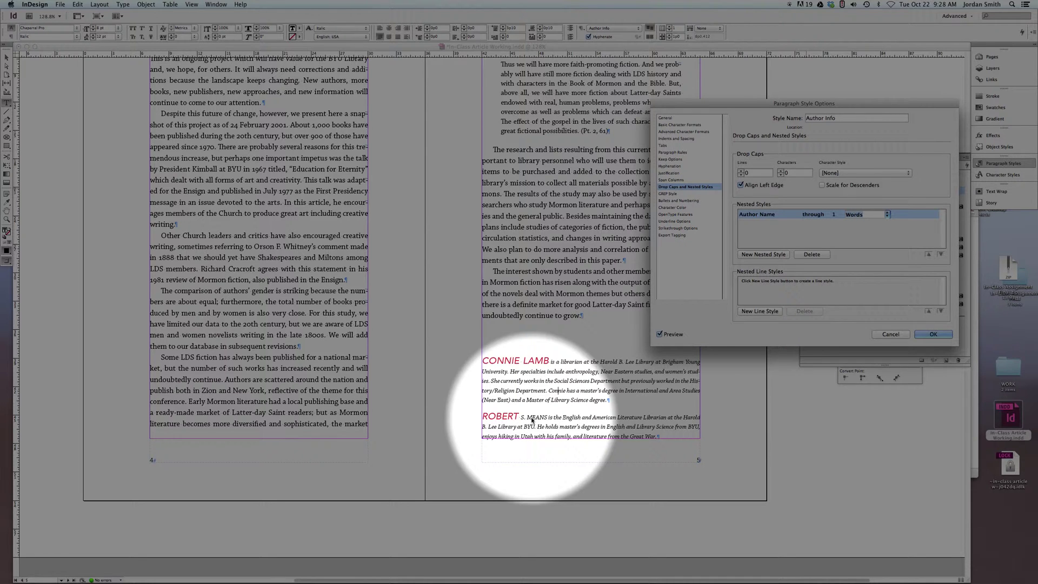
click(887, 215)
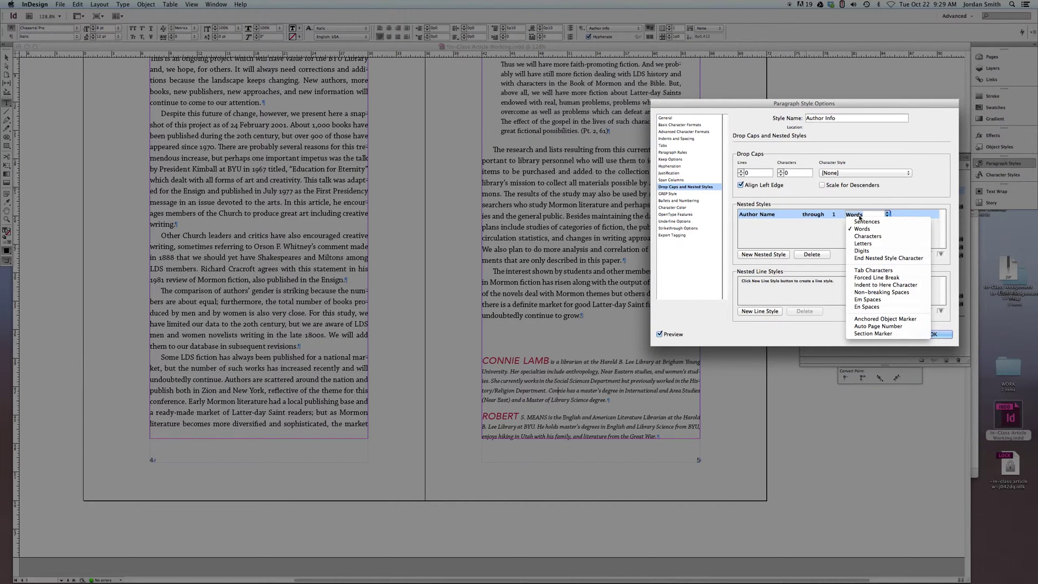
click(863, 259)
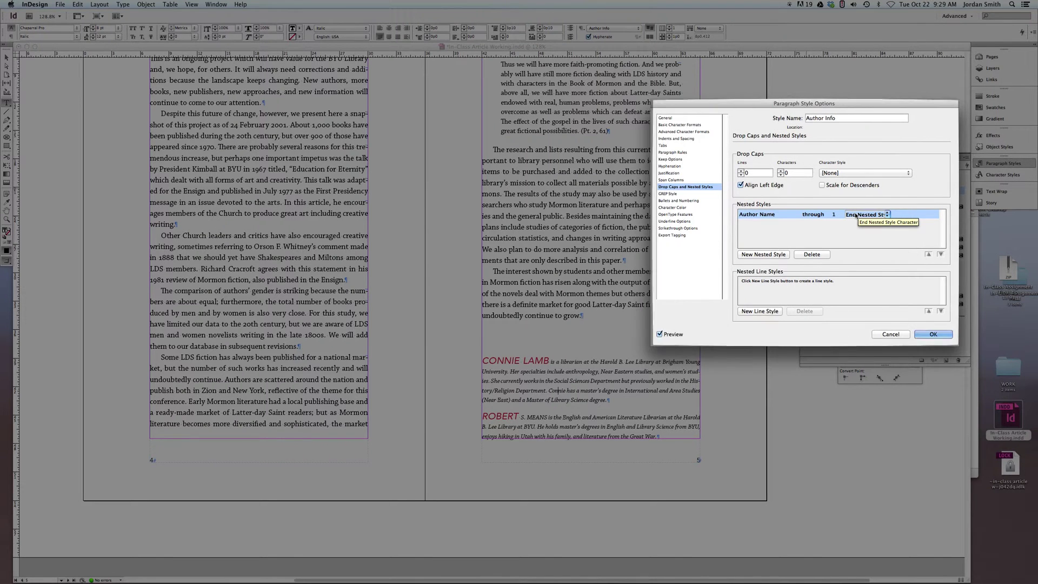
click(931, 333)
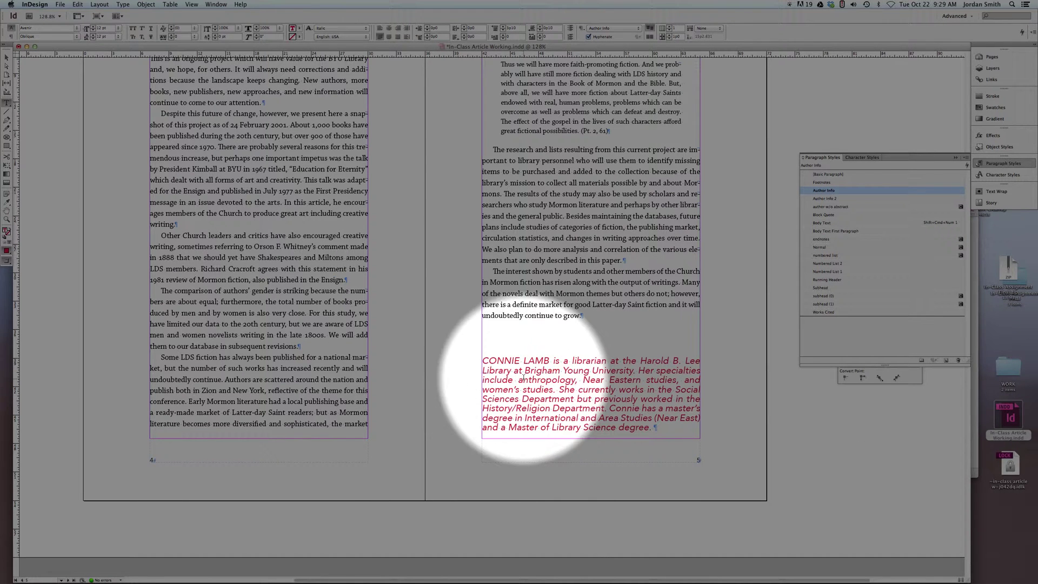
Step: Insert an End Nested Style Here character right after the author's name in the first bio
click(548, 361)
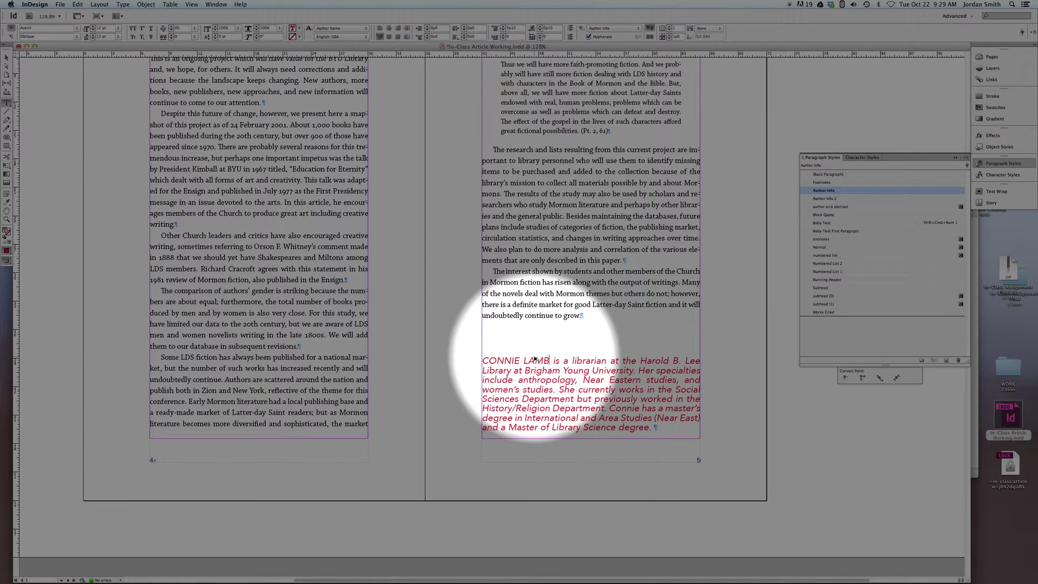
click(124, 5)
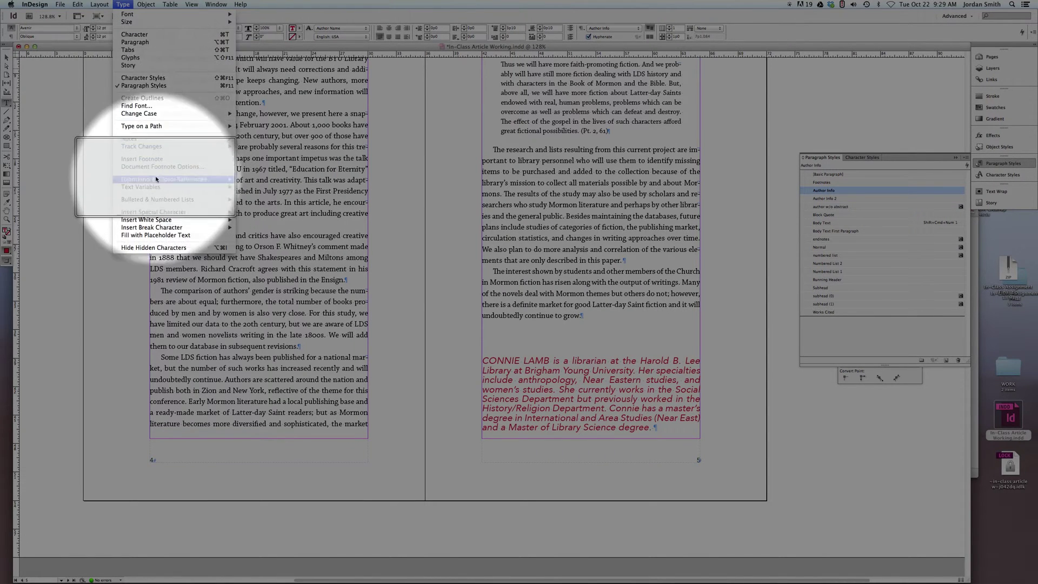
mouse_move(155, 190)
mouse_move(158, 216)
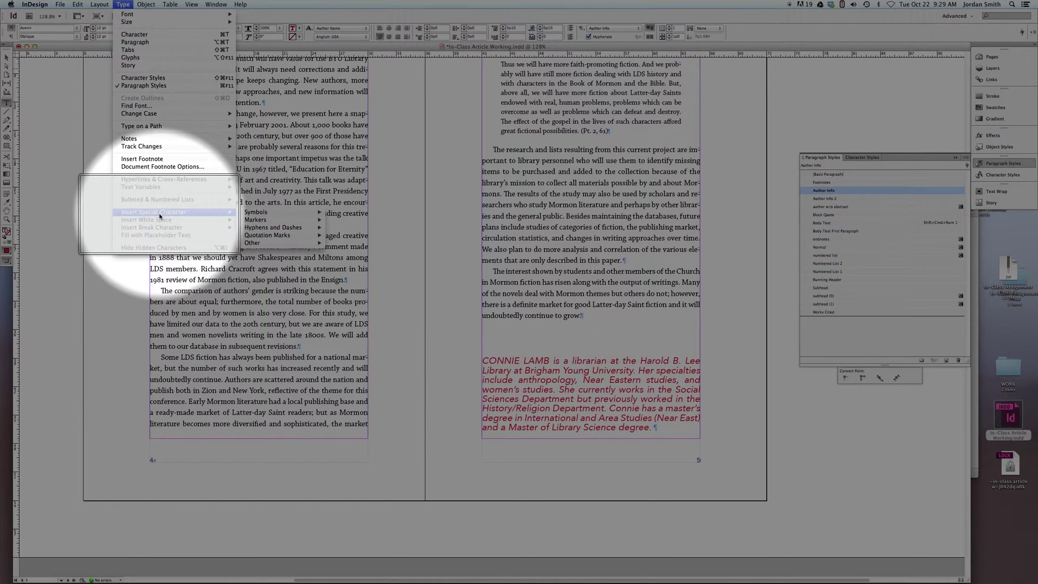
mouse_move(267, 220)
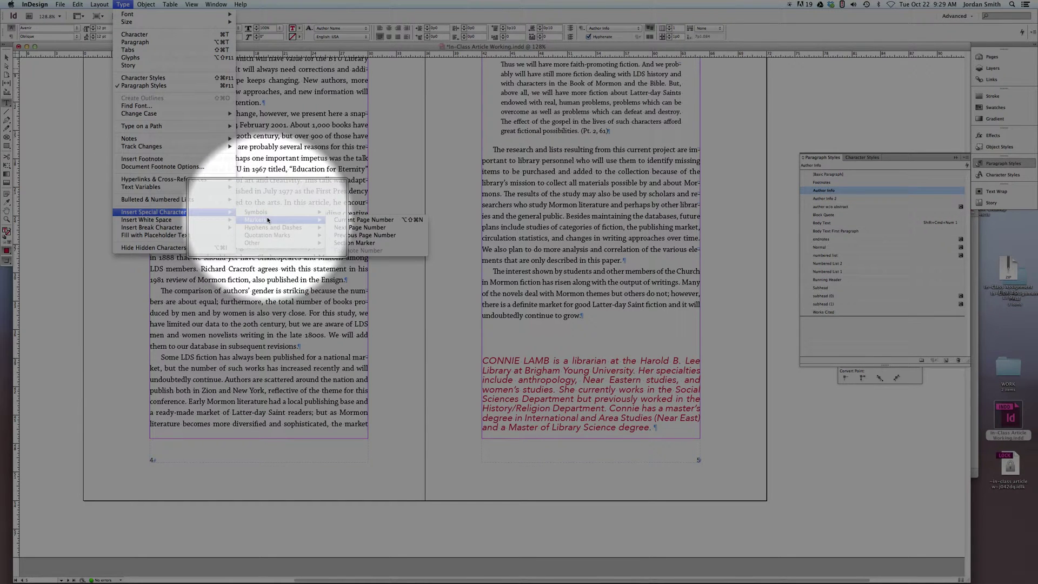
mouse_move(274, 246)
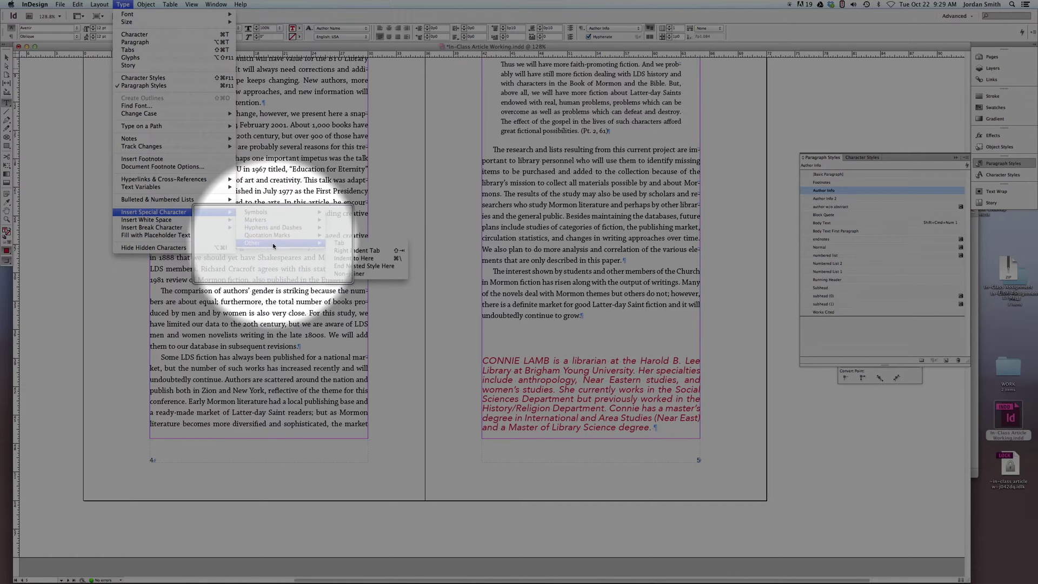
click(358, 267)
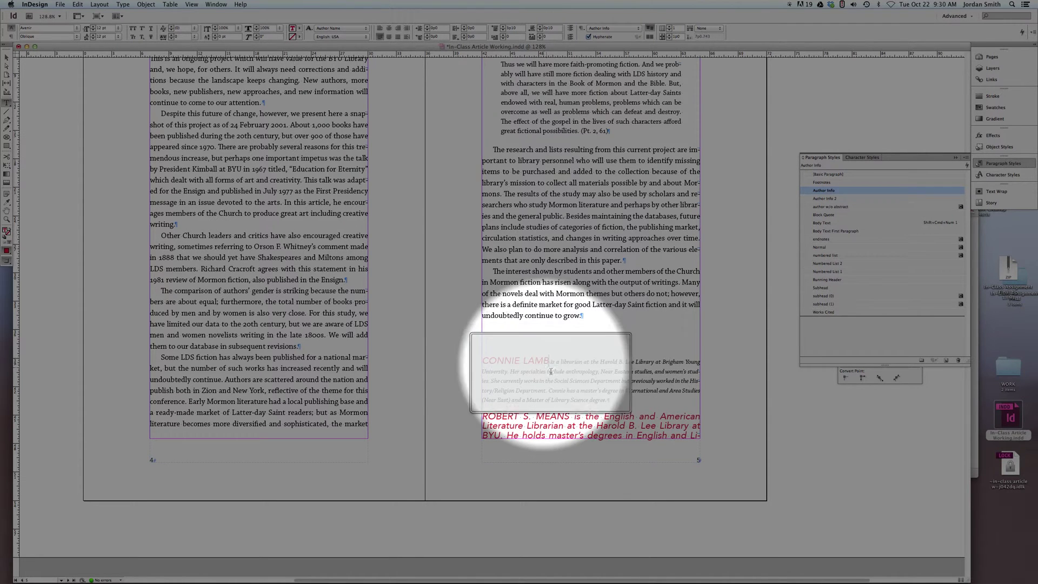
Step: Insert End Nested Style Here after the second bio's author name and review both bios
click(556, 373)
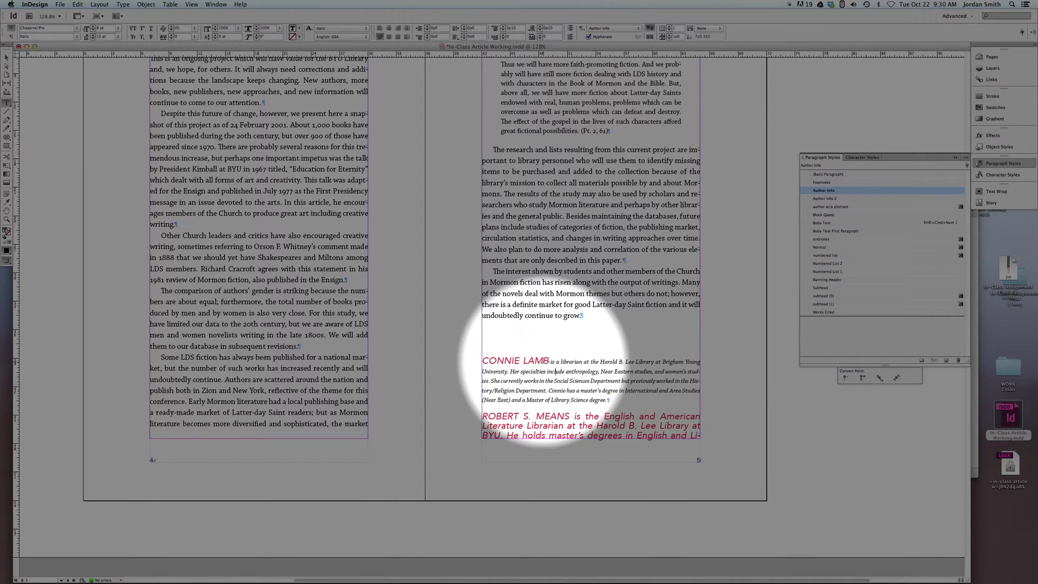
click(568, 416)
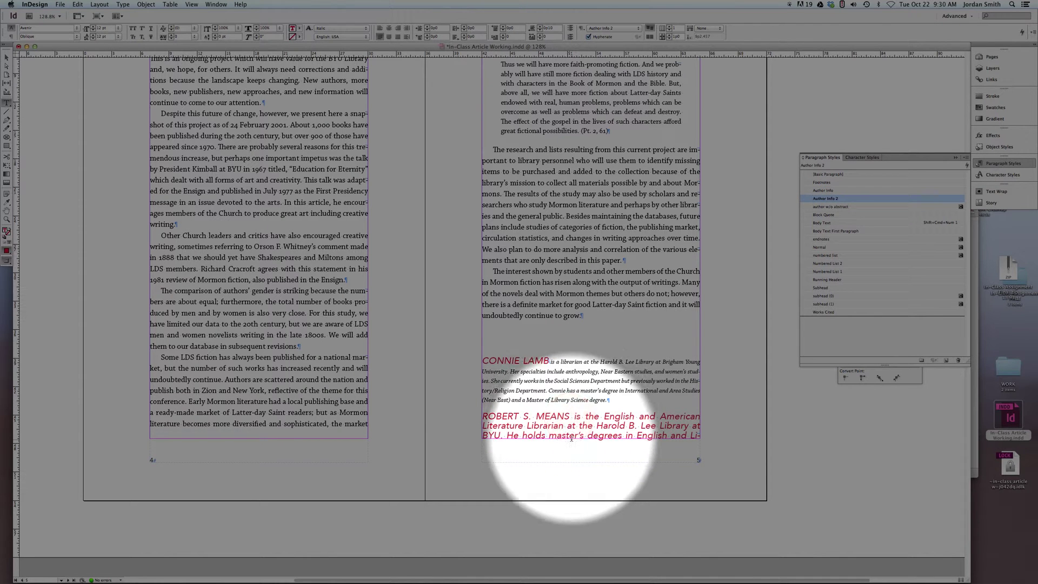
click(122, 5)
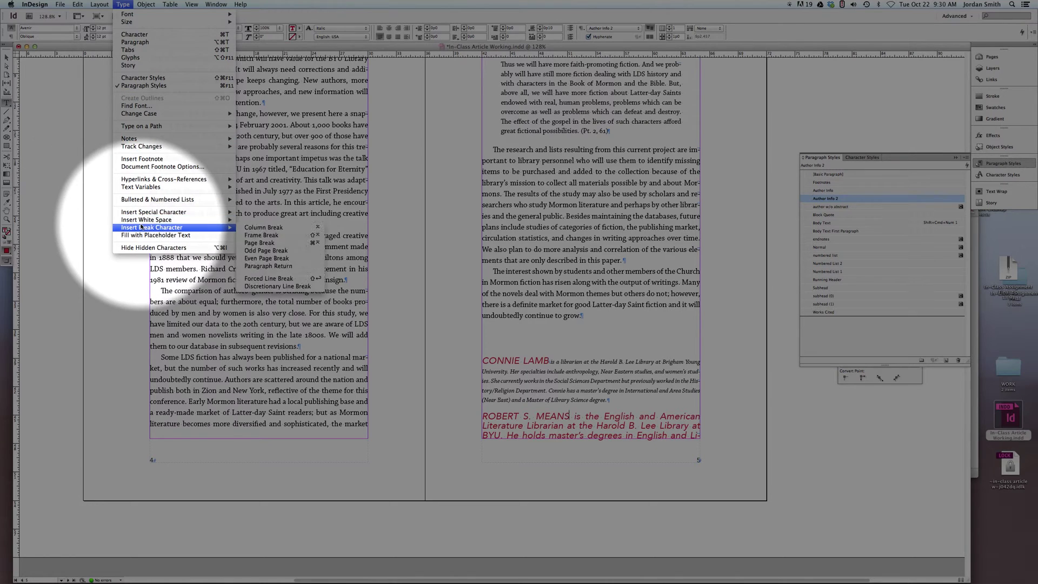
mouse_move(145, 212)
mouse_move(303, 243)
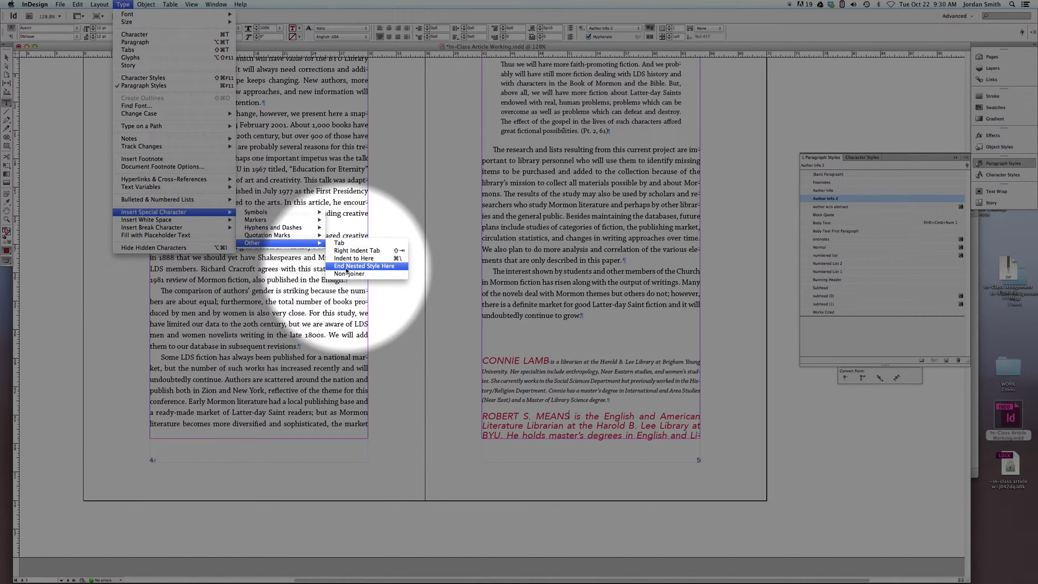
click(347, 265)
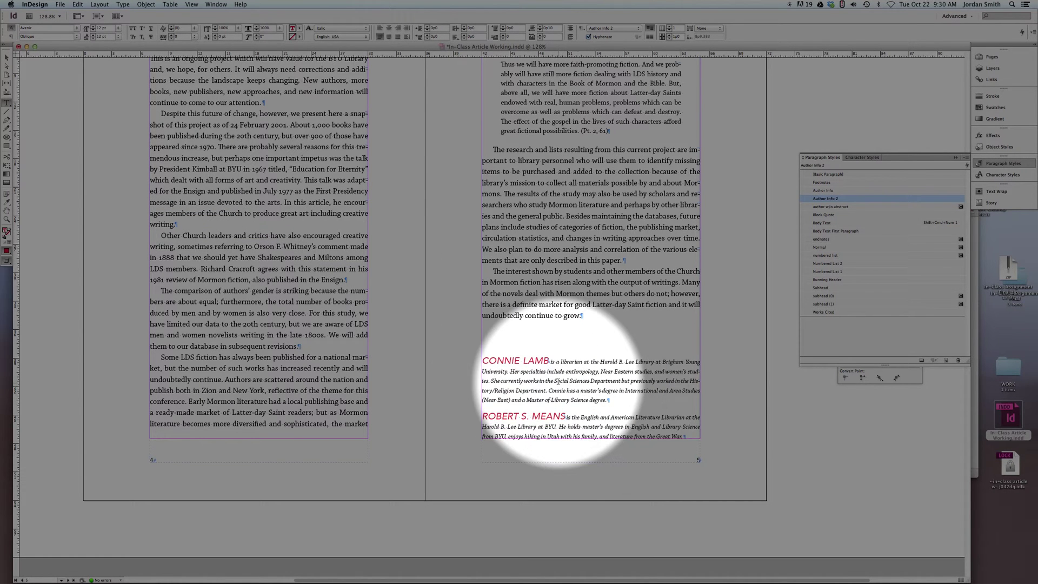
scroll(558, 382, down, 10)
scroll(558, 381, up, 8)
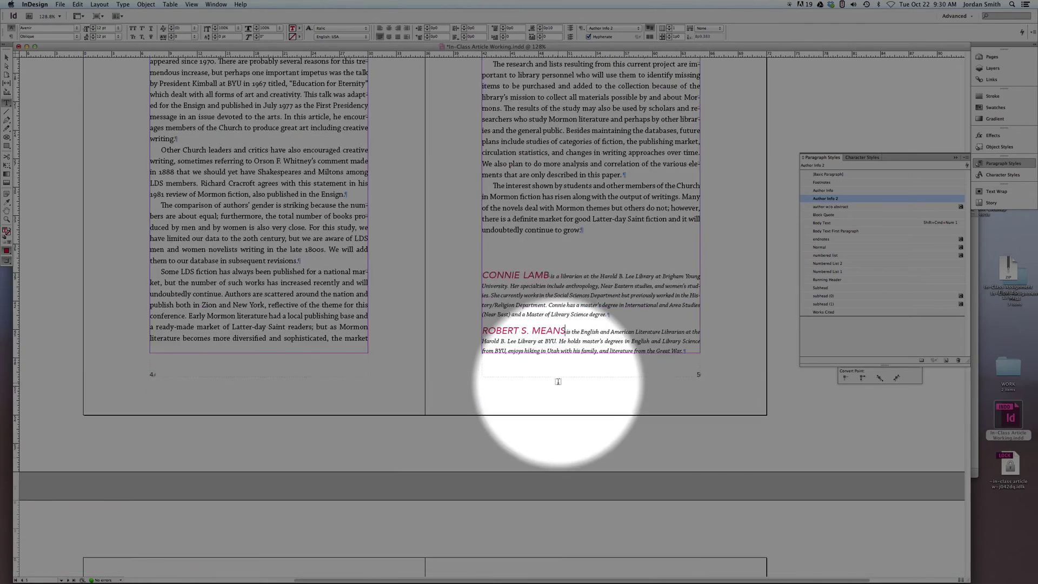
scroll(558, 381, up, 1)
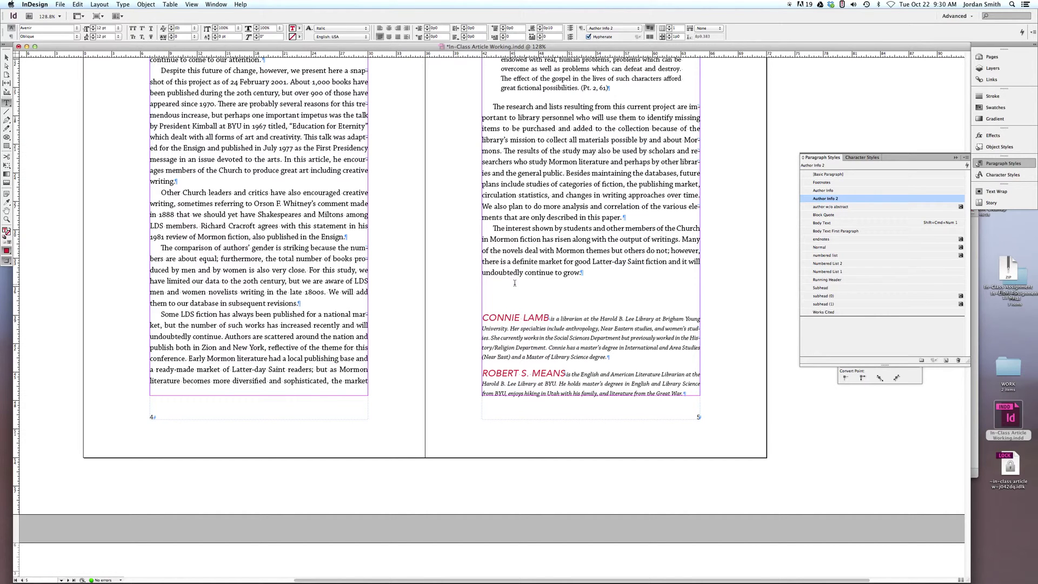
Step: Apply the Author Info paragraph style to the body paragraph beginning 'The interest shown'
click(588, 375)
click(585, 338)
click(533, 239)
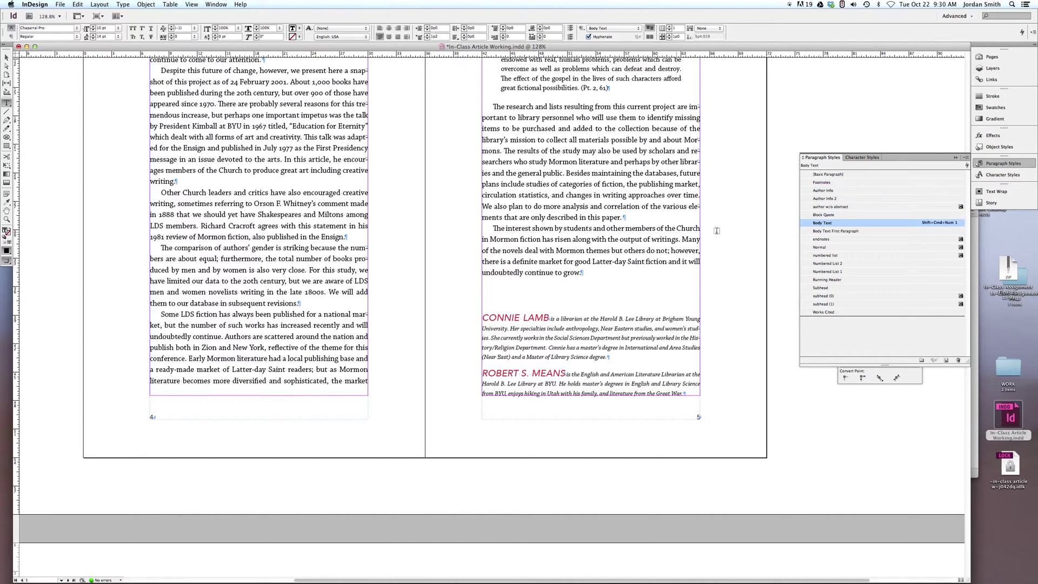
click(823, 190)
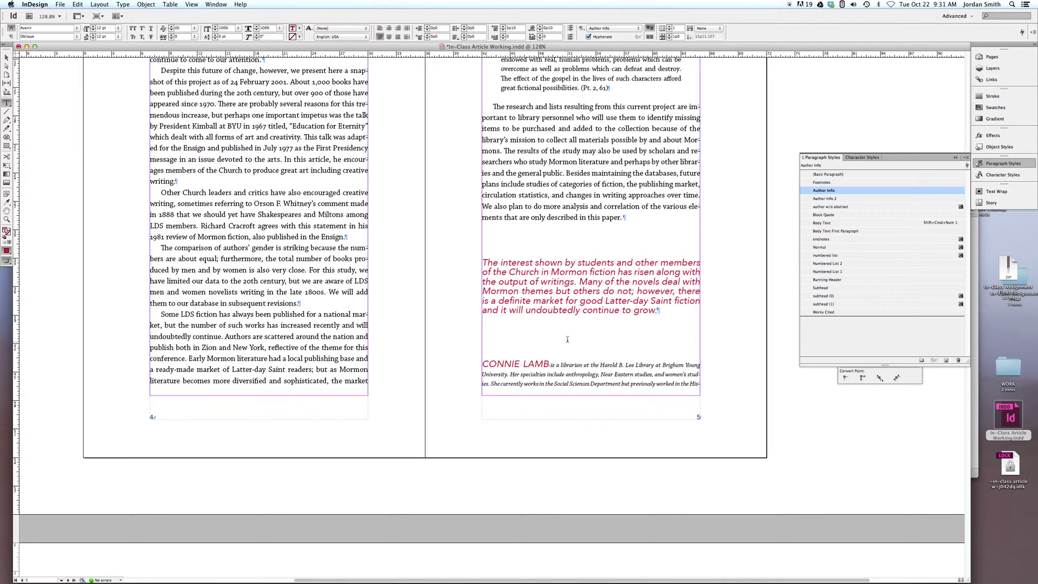
Step: Insert an End Nested Style Here character after 'writings.', then undo the test formatting
click(580, 281)
click(121, 5)
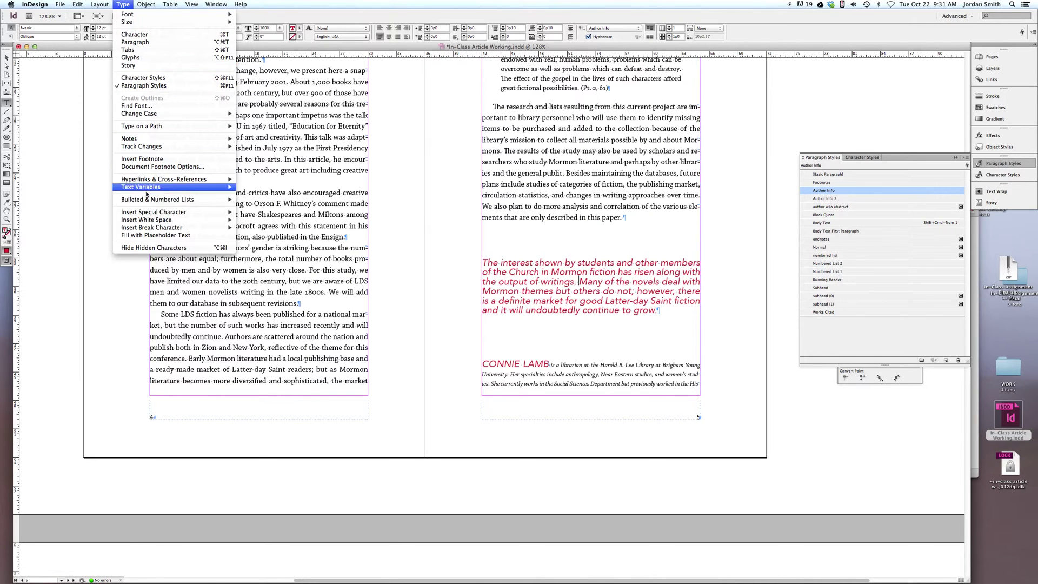
mouse_move(154, 214)
mouse_move(253, 243)
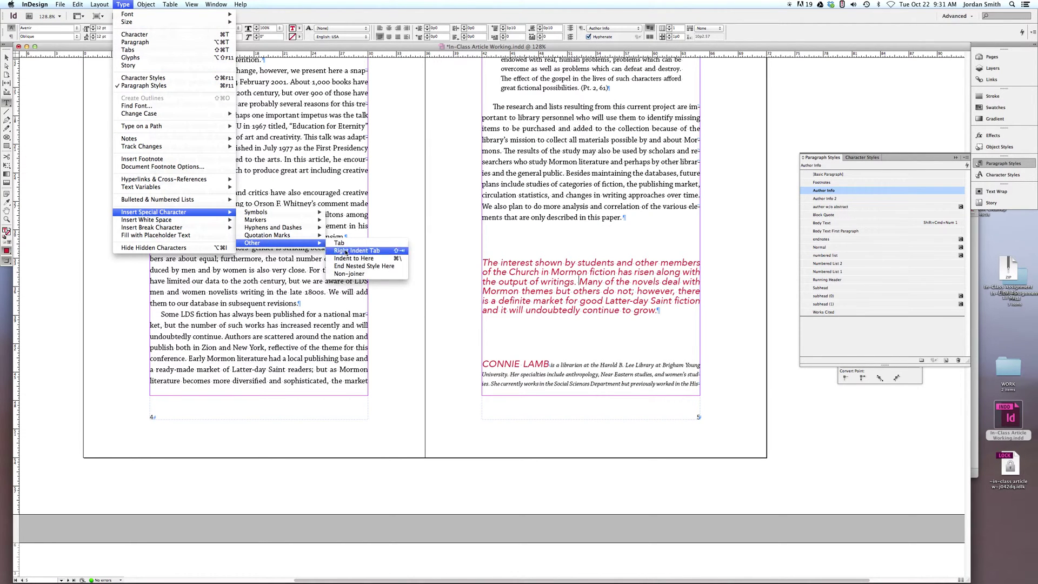
click(360, 267)
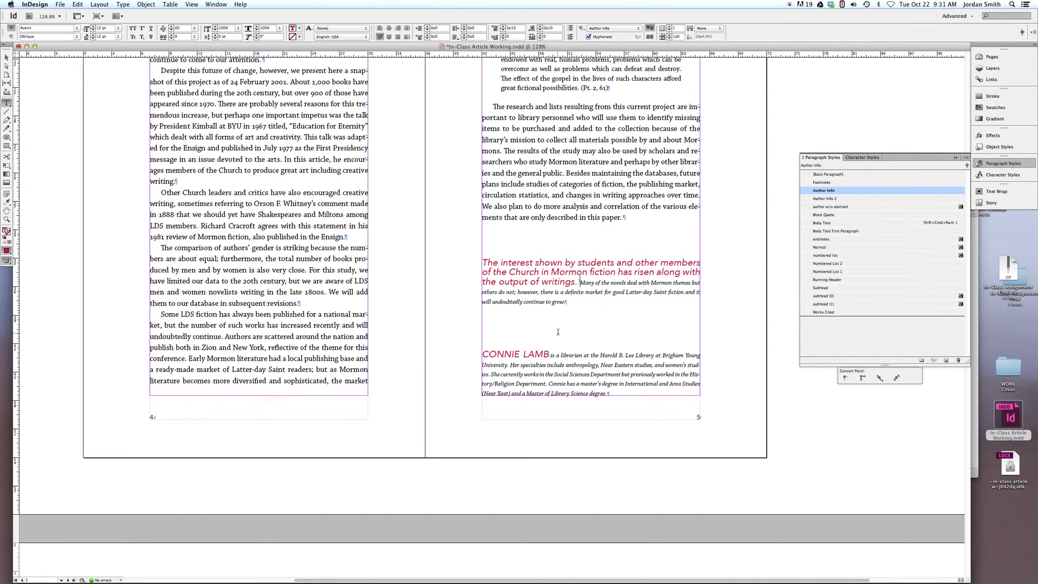
key(super+z)
key(super+z)
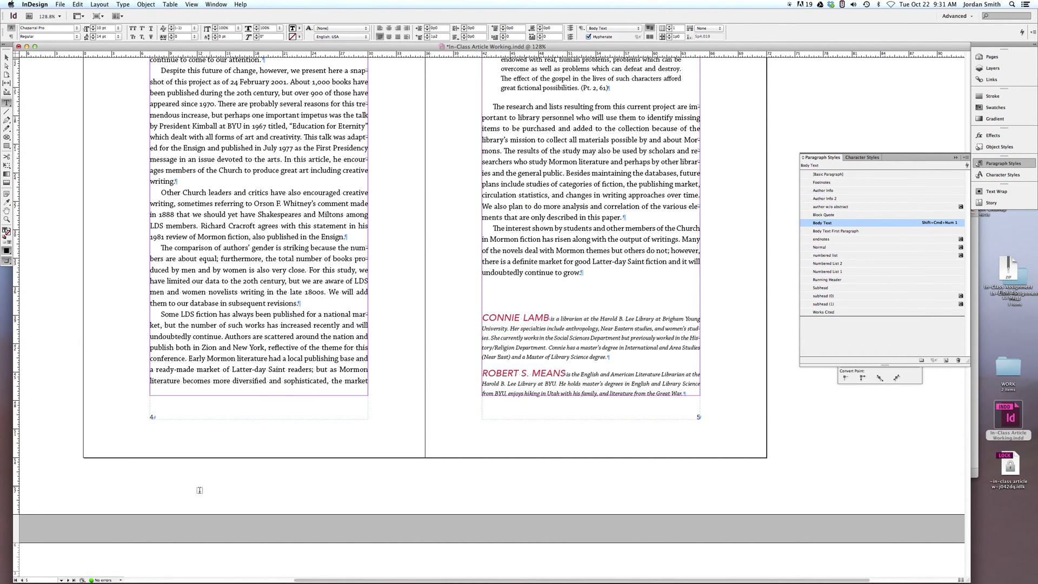
Step: Switch from InDesign to QuickTime Player
key(super+Tab)
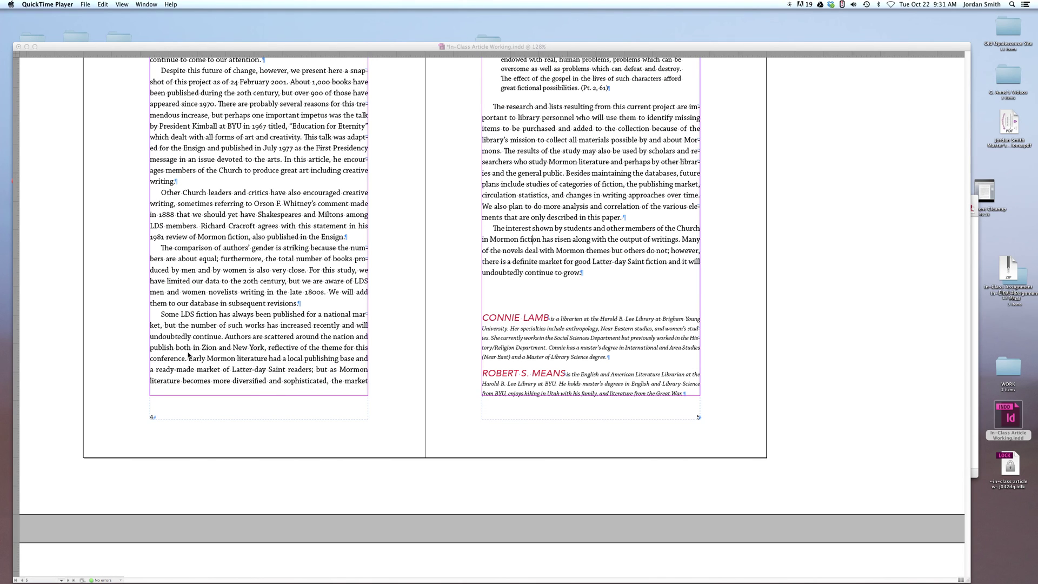